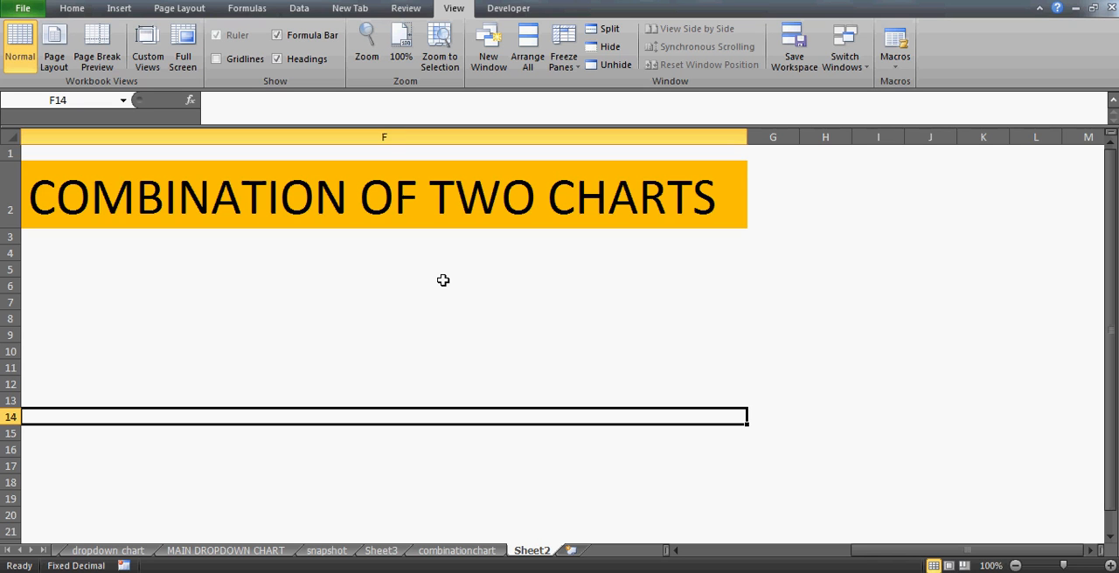
- Open the combinationchart worksheet containing the year, sales and target data
click(329, 205)
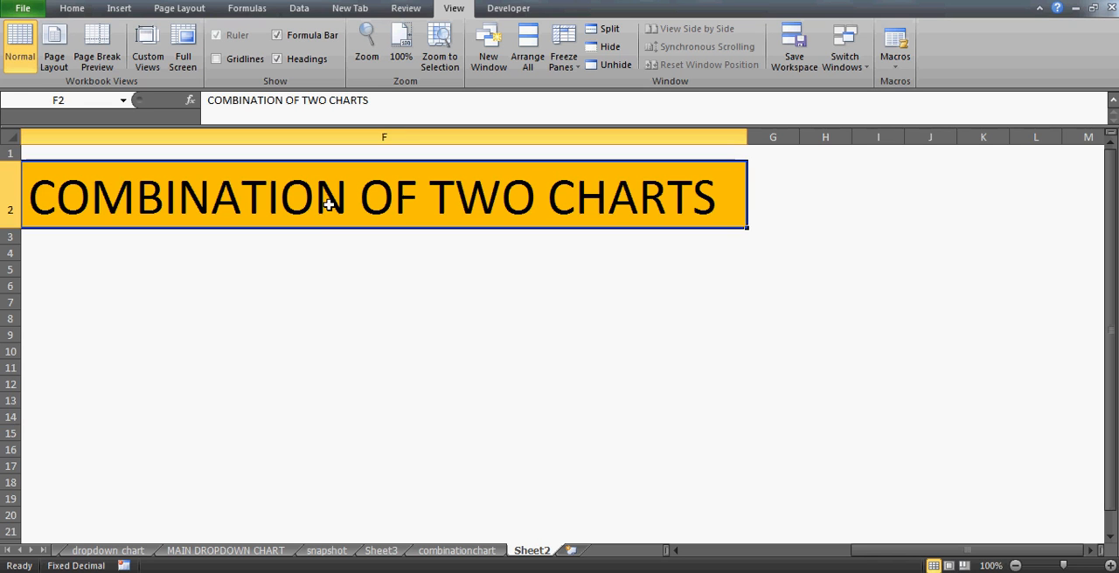
click(456, 550)
click(331, 208)
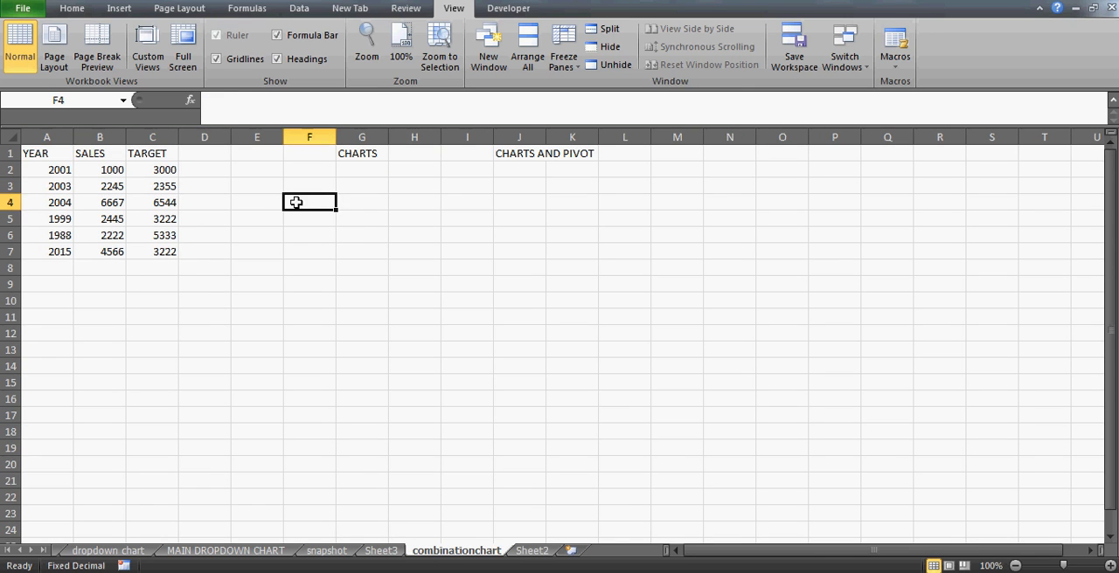
- Examine the YEAR, SALES and TARGET columns of the data table on the combinationchart sheet
click(57, 153)
key(shift+Right)
key(shift+Right)
key(shift+Down)
key(shift+Down)
key(shift+Down)
key(shift+Down)
key(shift+Down)
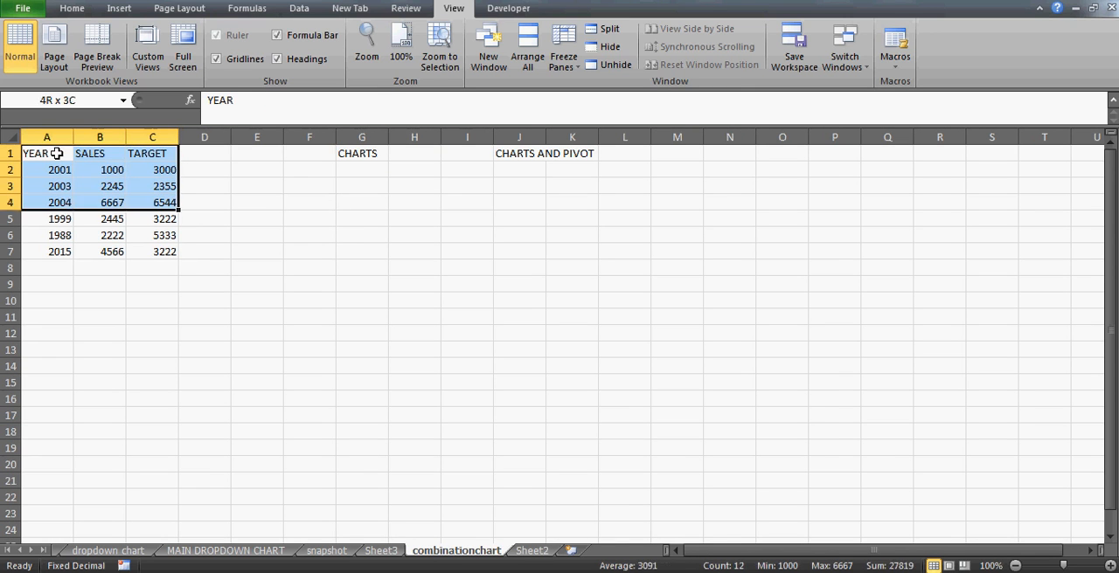
key(shift+Down)
click(105, 162)
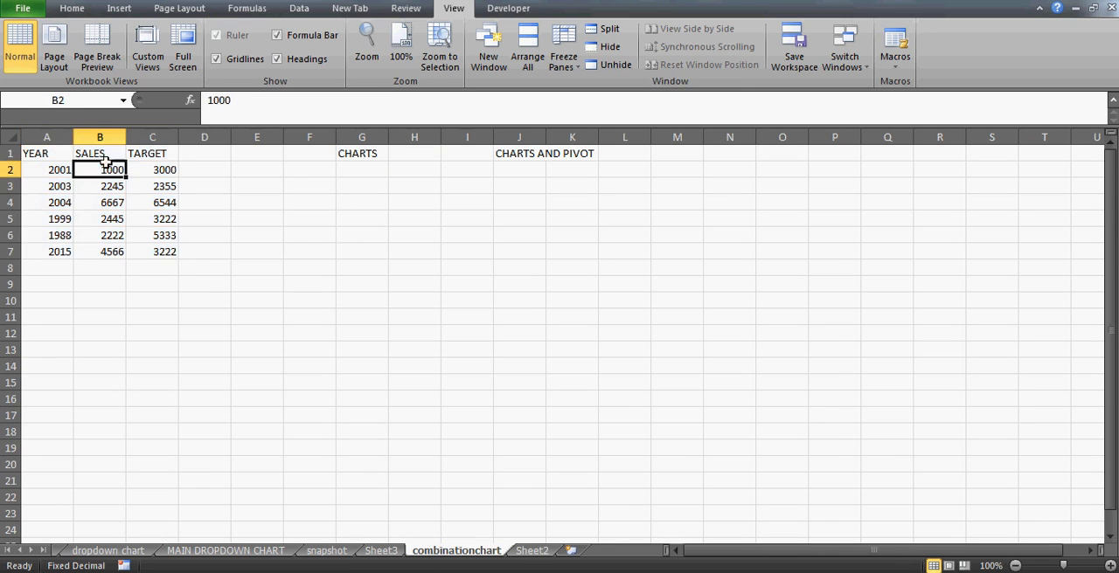
key(Up)
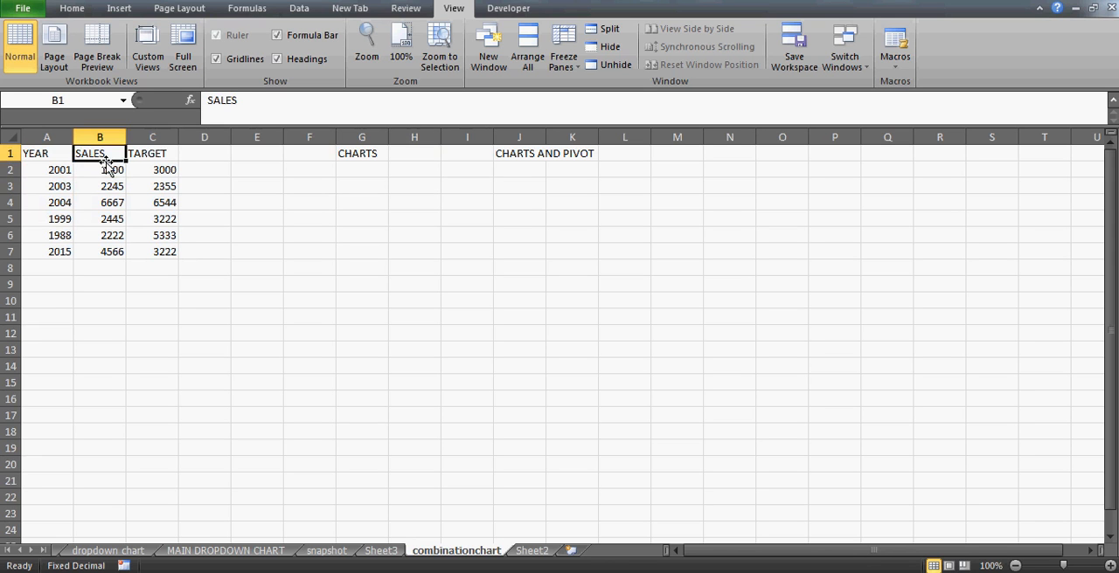
key(Right)
key(Down)
key(Down)
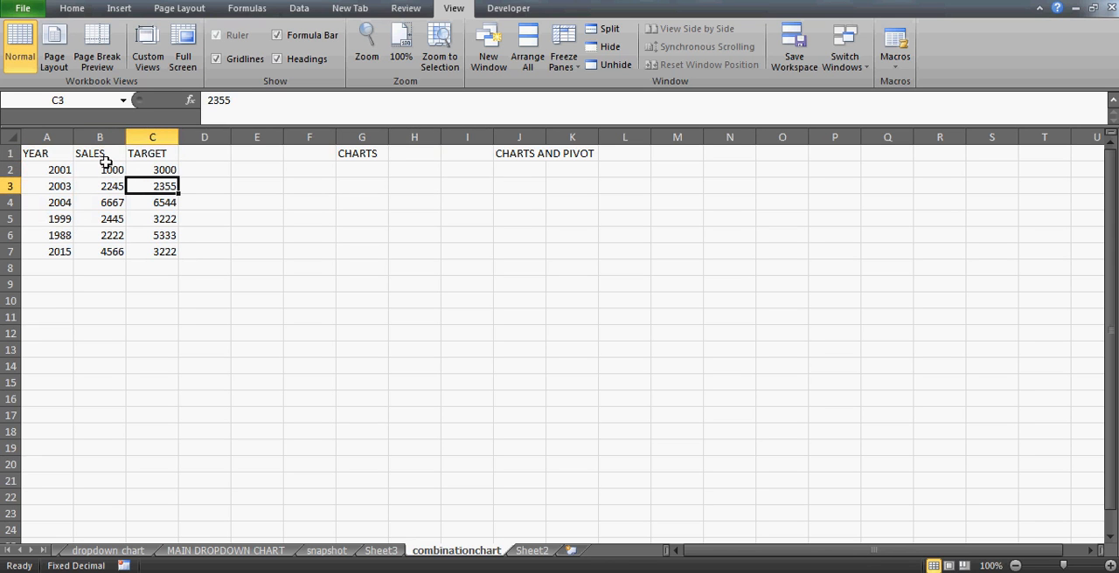
click(116, 174)
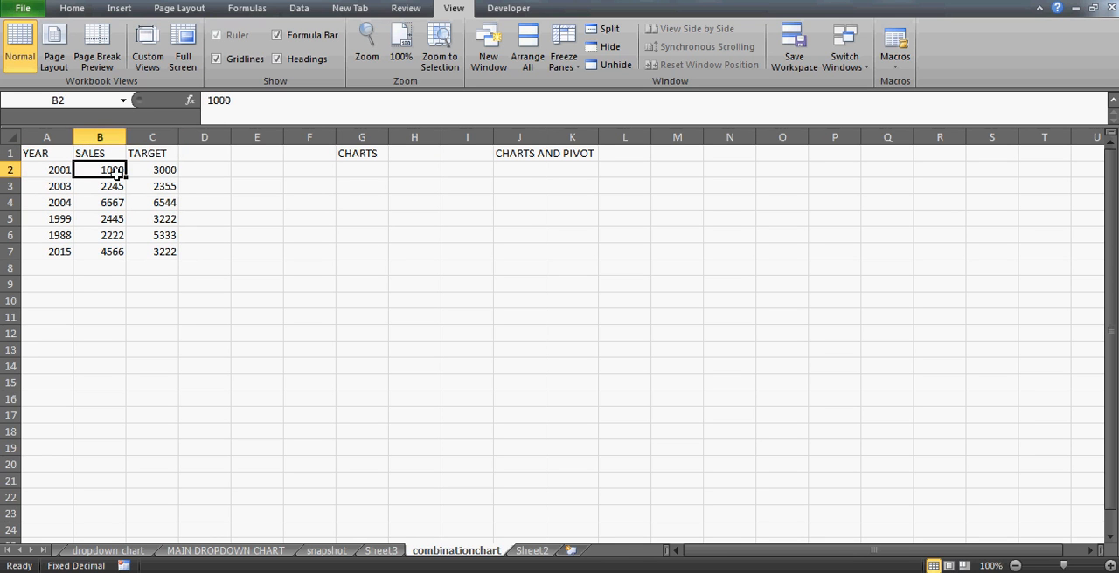
click(94, 207)
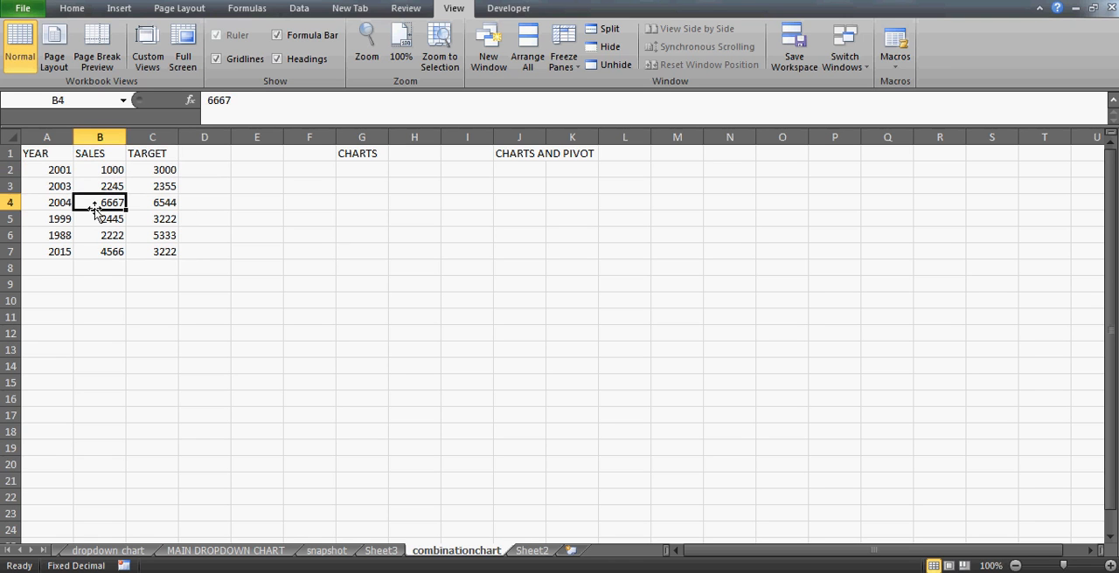
- Try a 2-D clustered column chart based on the data table from cell A3, and delete it
click(66, 189)
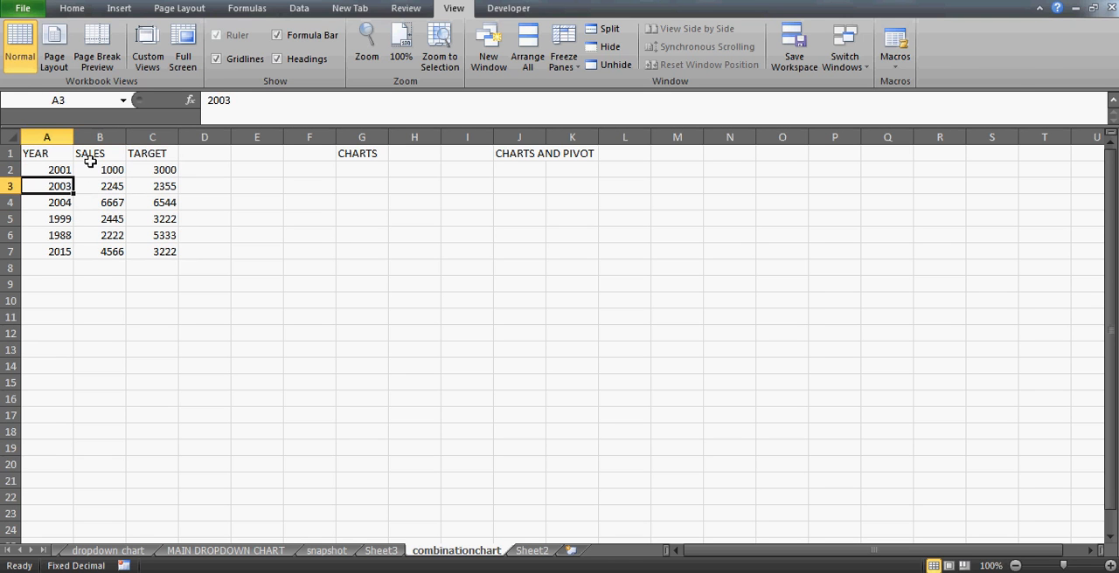
click(120, 9)
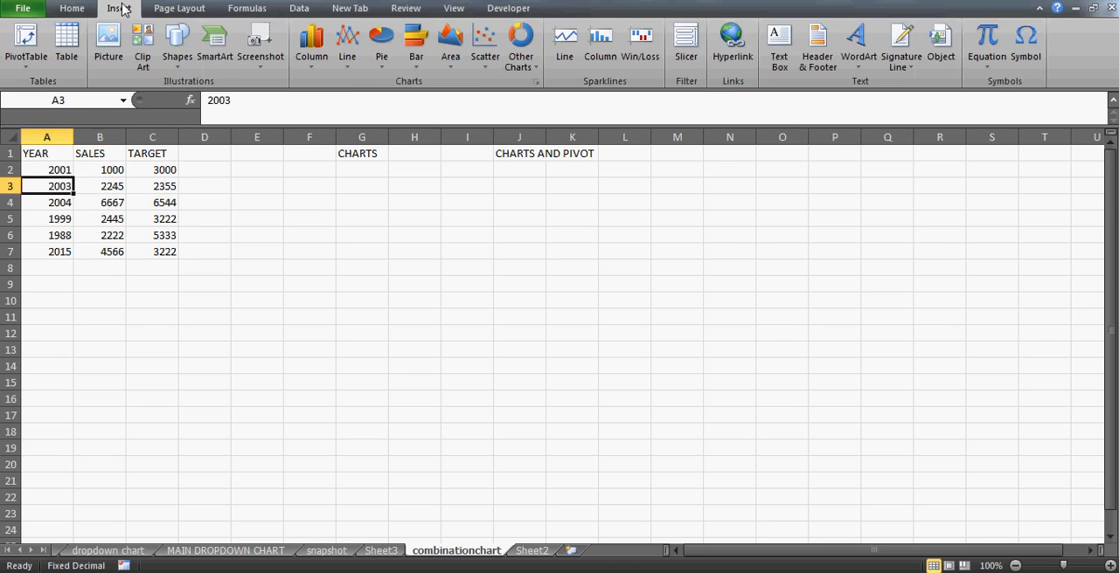
click(313, 48)
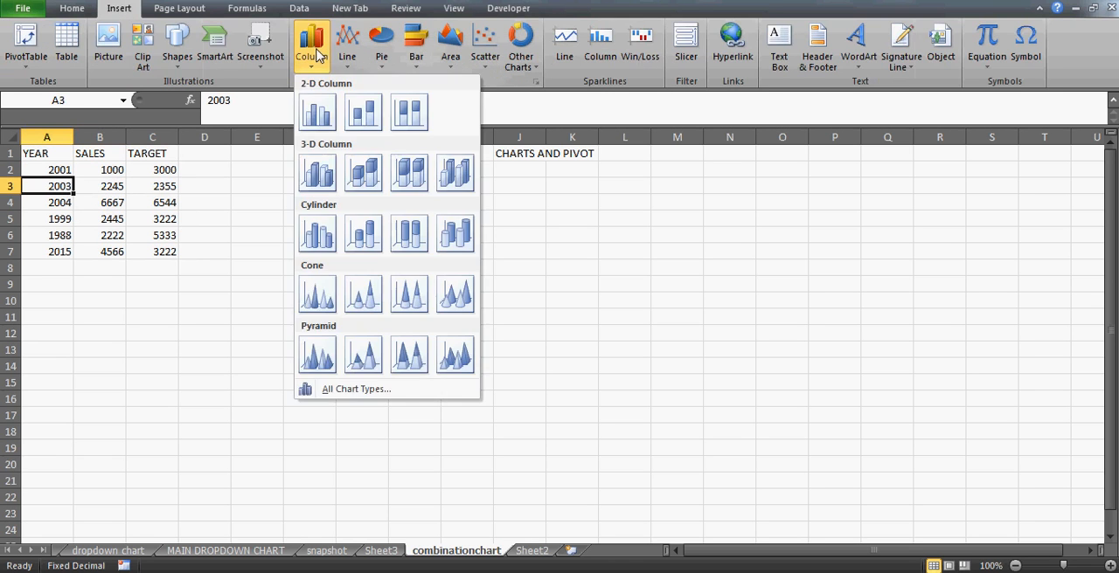
click(318, 113)
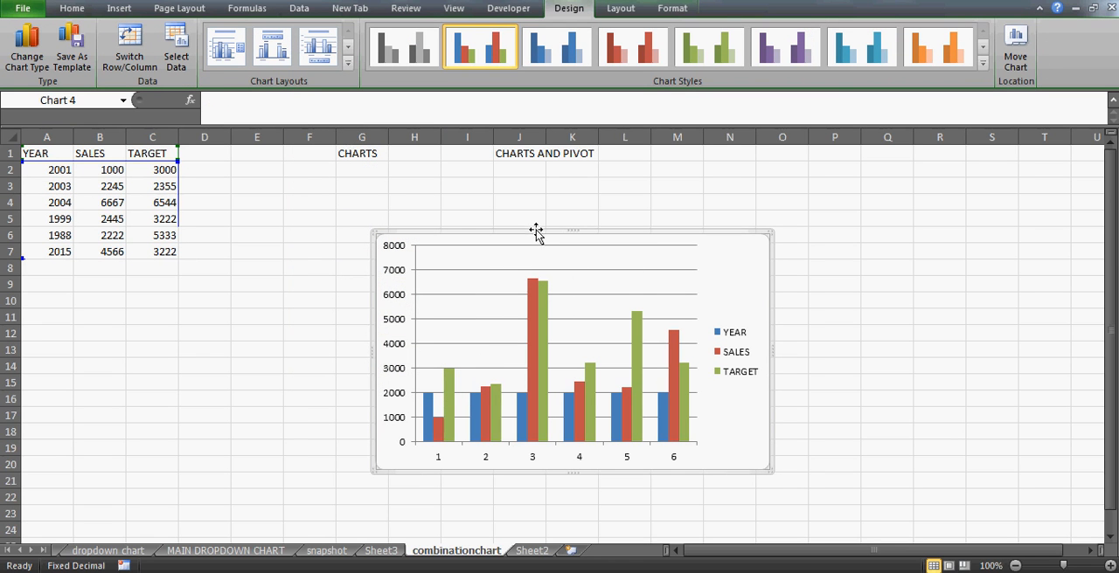
drag(536, 231, 525, 191)
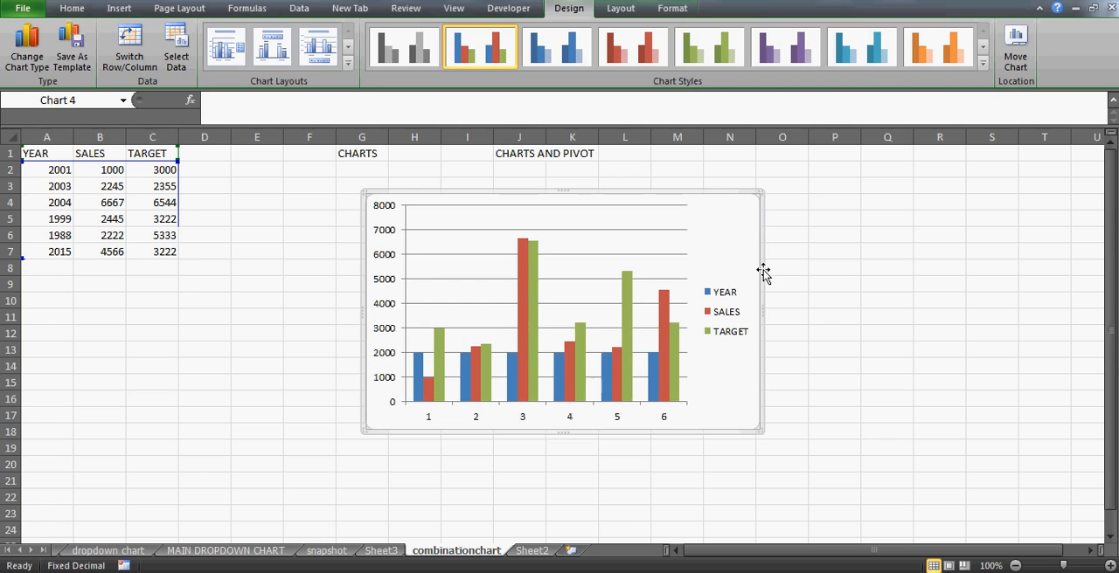
key(Delete)
- Try a 2-D clustered column chart from empty cell H7, check its data source, and delete it
click(98, 196)
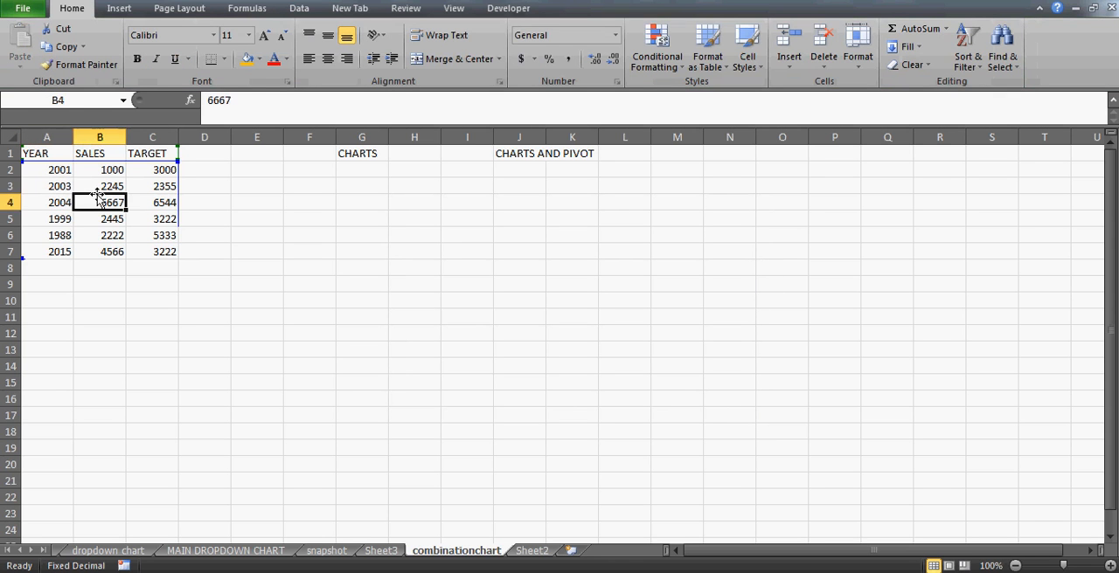
click(423, 249)
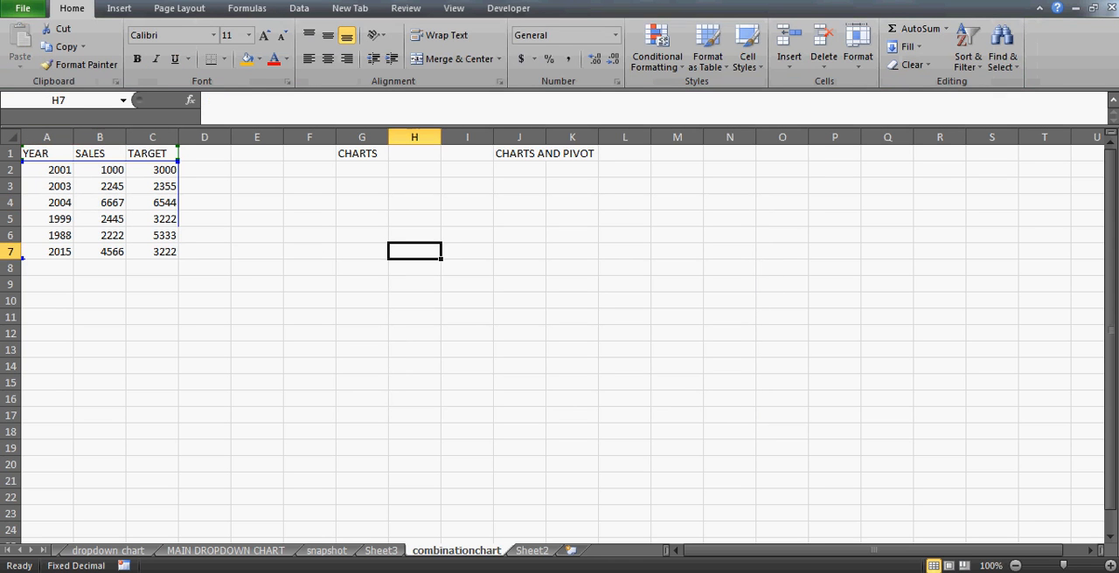
click(119, 9)
click(319, 70)
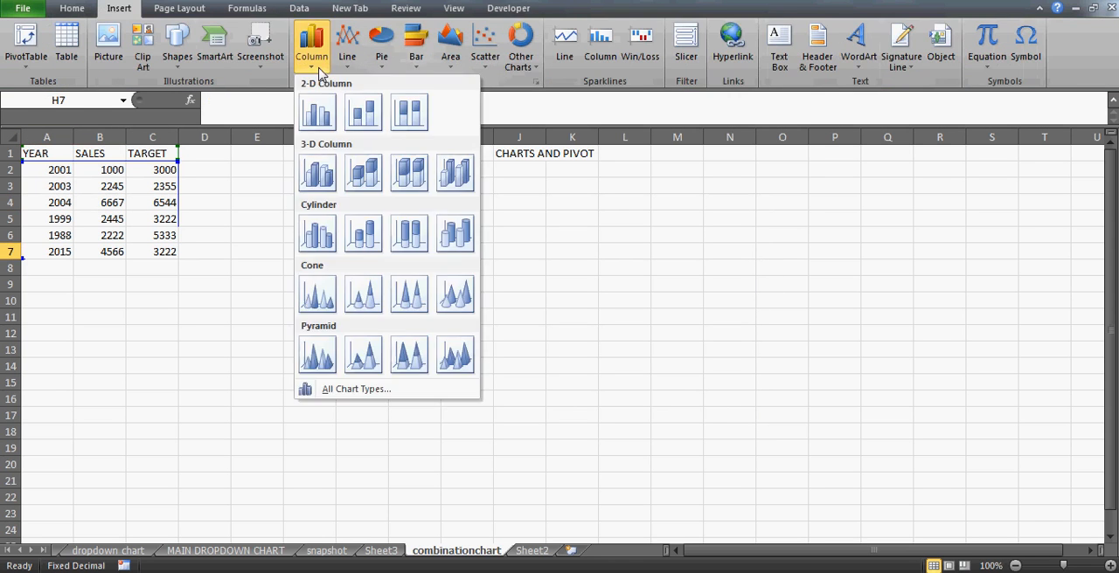
click(317, 111)
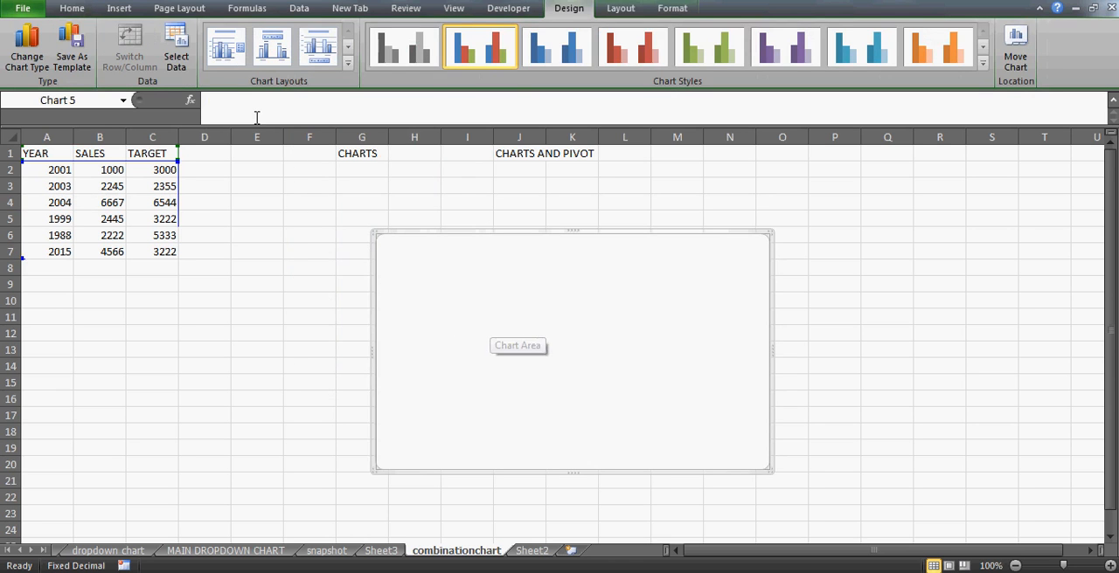
click(176, 54)
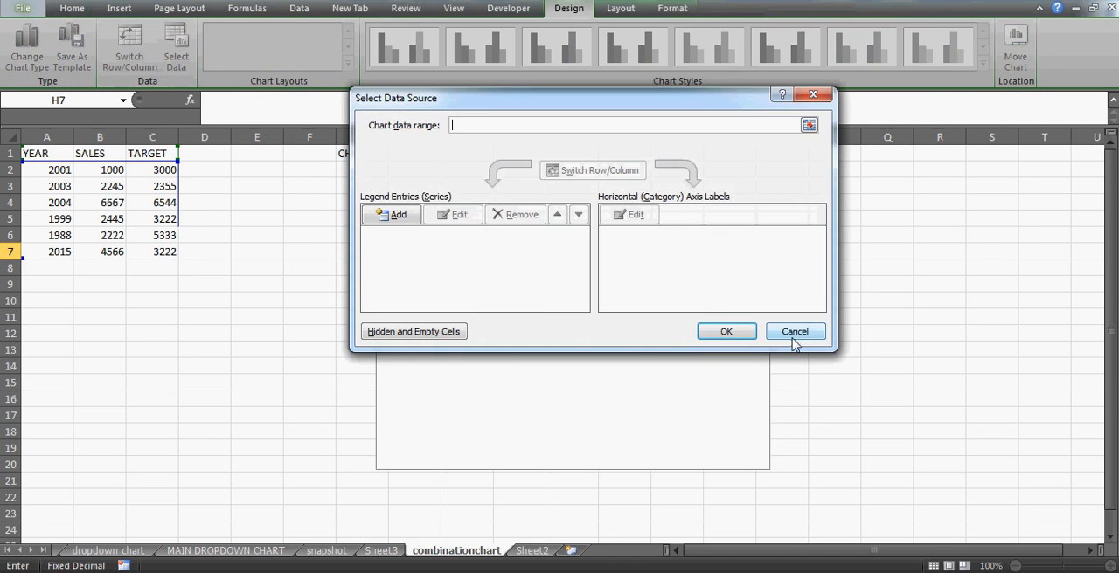
click(795, 337)
key(Delete)
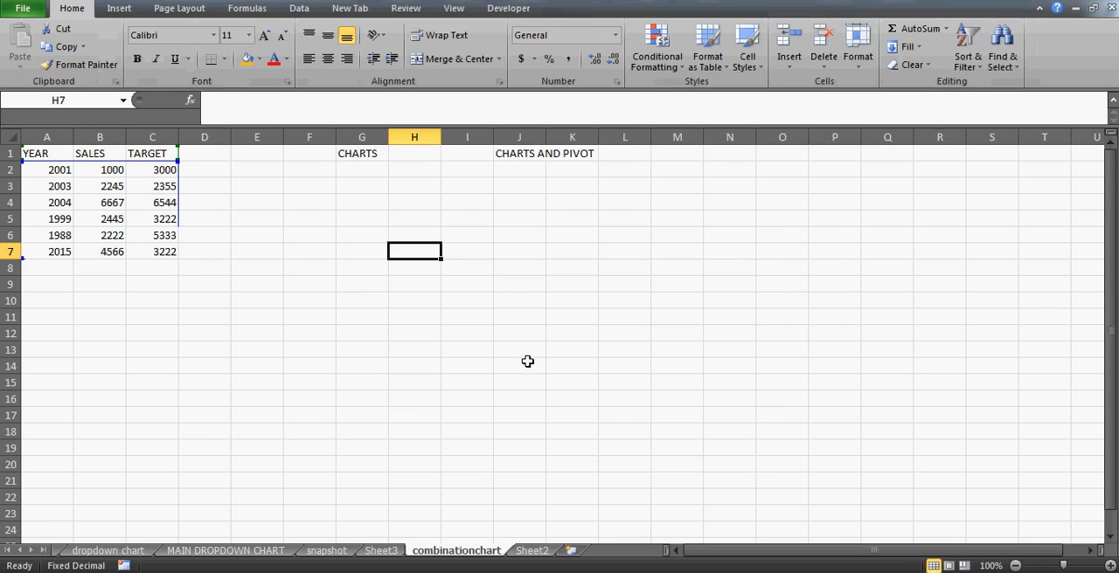
- Review the table's header row and first data rows, ending on cell A3 inside the data
click(81, 191)
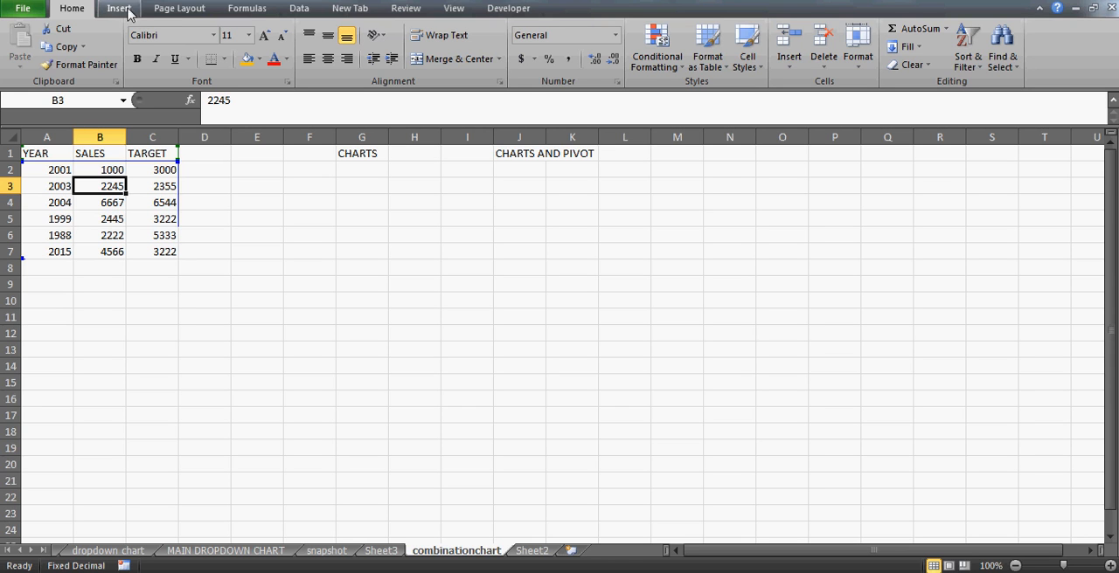
click(51, 195)
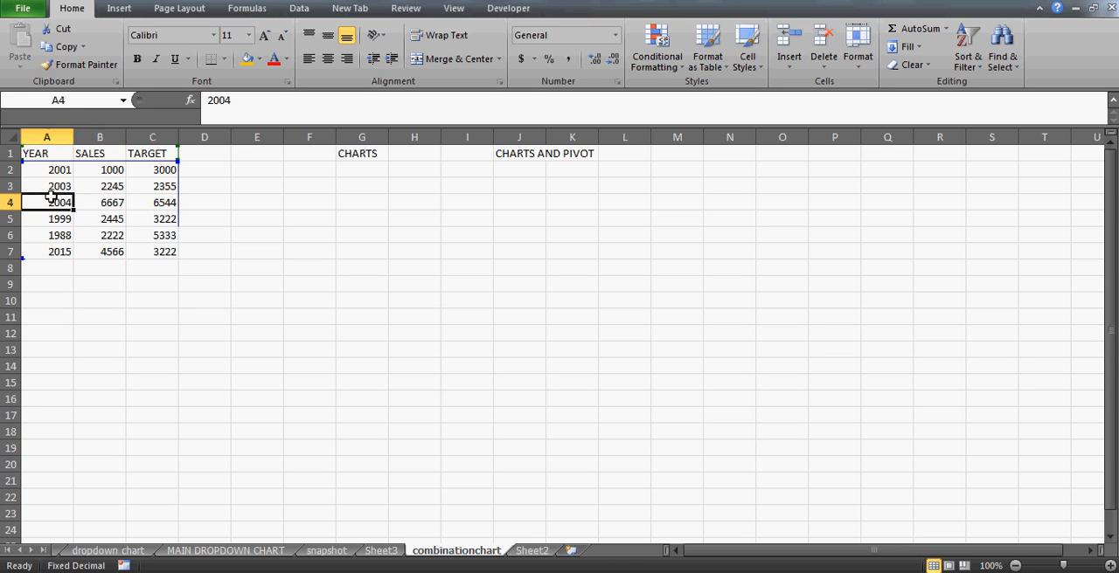
key(Up)
key(Up)
key(Up)
key(Down)
key(Right)
key(Right)
key(Right)
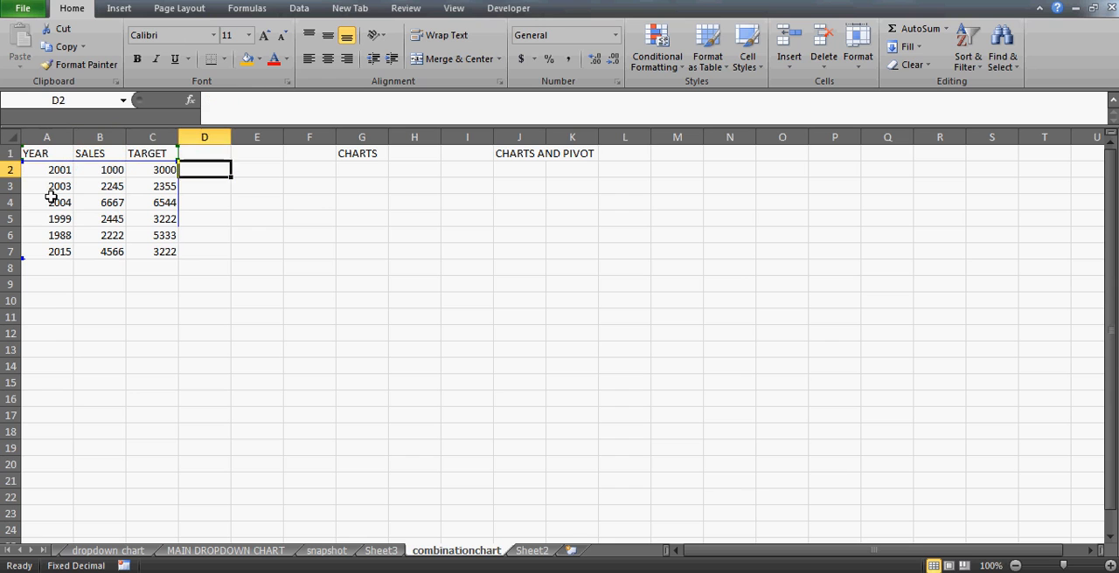
key(Up)
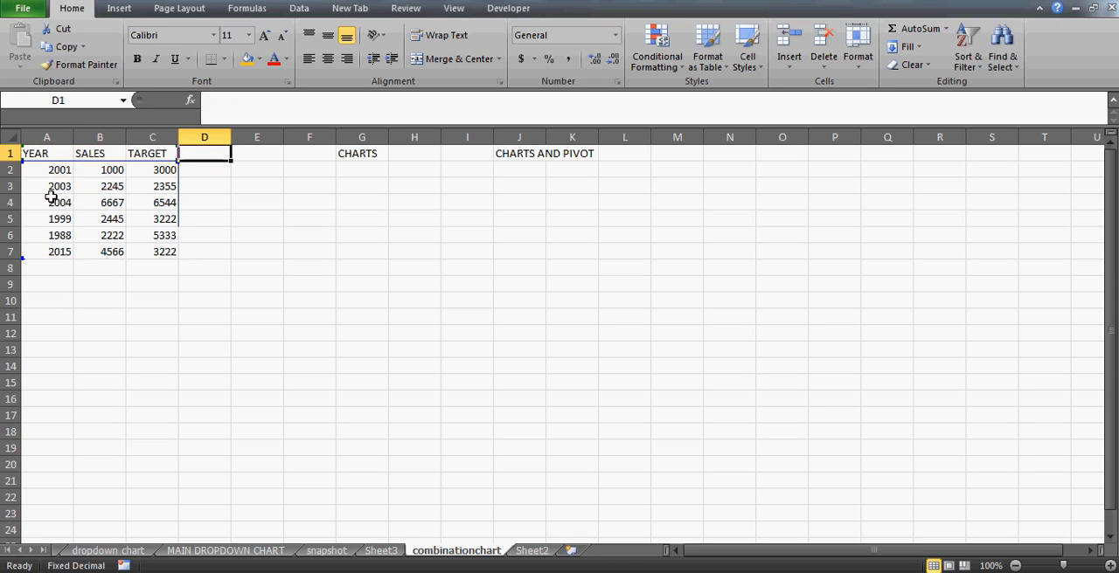
key(Left)
key(Right)
key(Down)
key(Down)
key(Up)
key(Up)
key(Left)
key(Left)
key(Down)
key(Left)
key(Down)
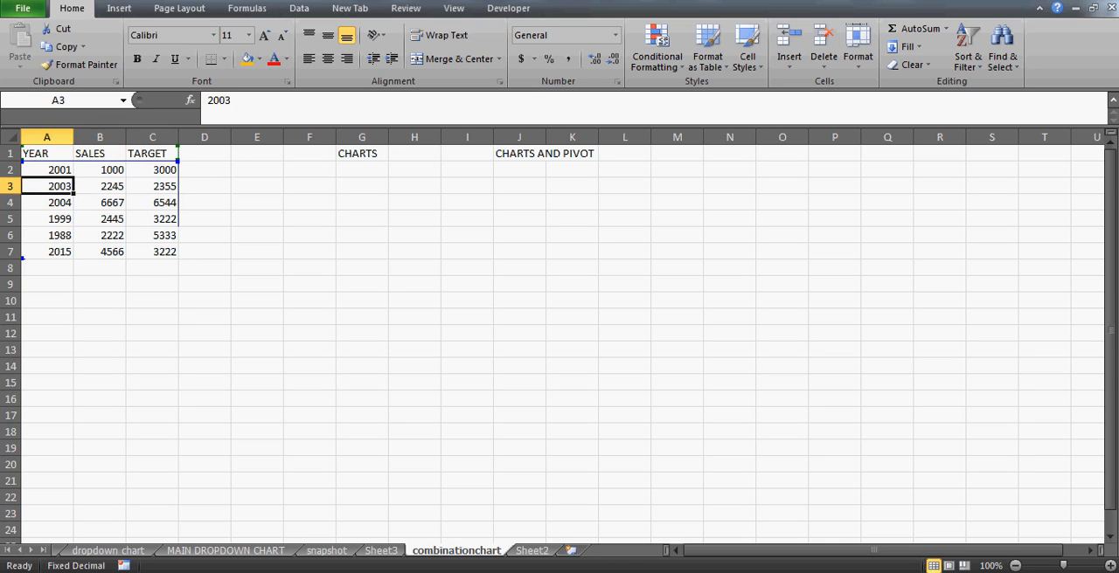
- Insert a 2-D clustered column chart from the YEAR, SALES and TARGET table
click(119, 8)
click(324, 53)
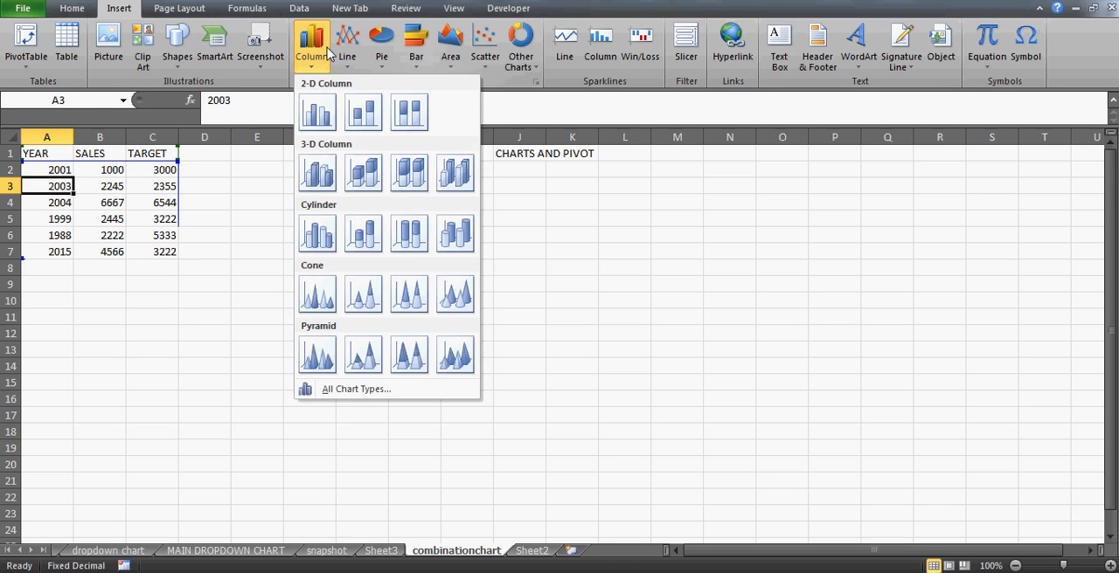
click(317, 112)
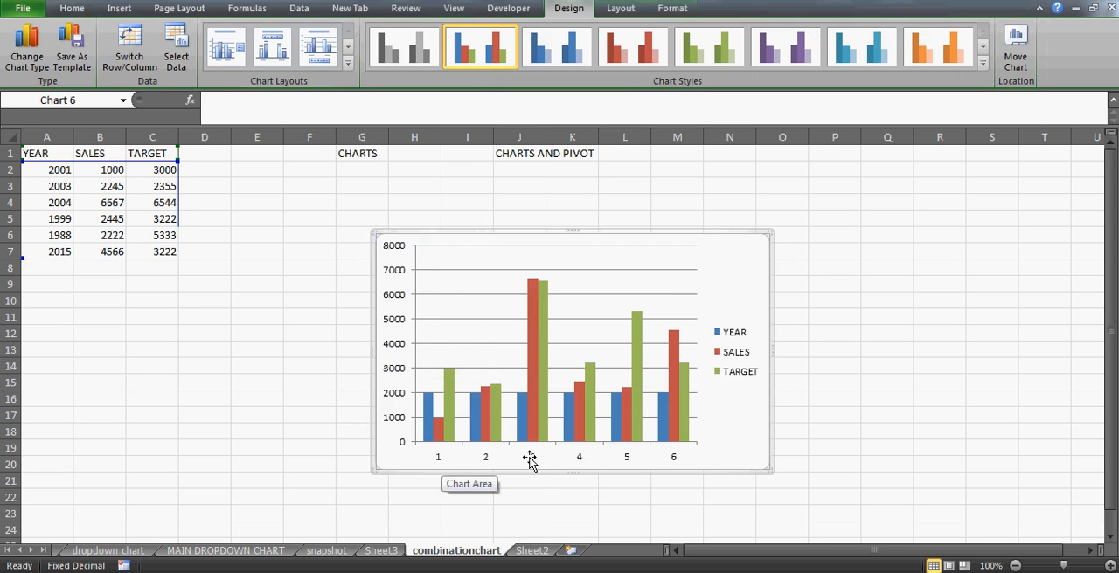
- Remove the YEAR series from the column chart's data source
click(178, 58)
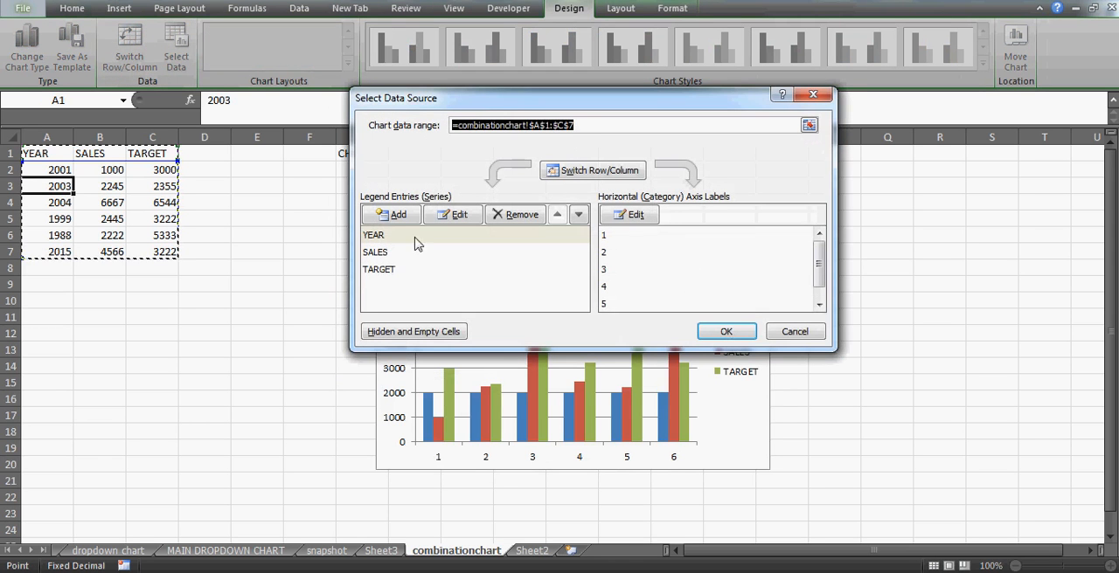
click(379, 238)
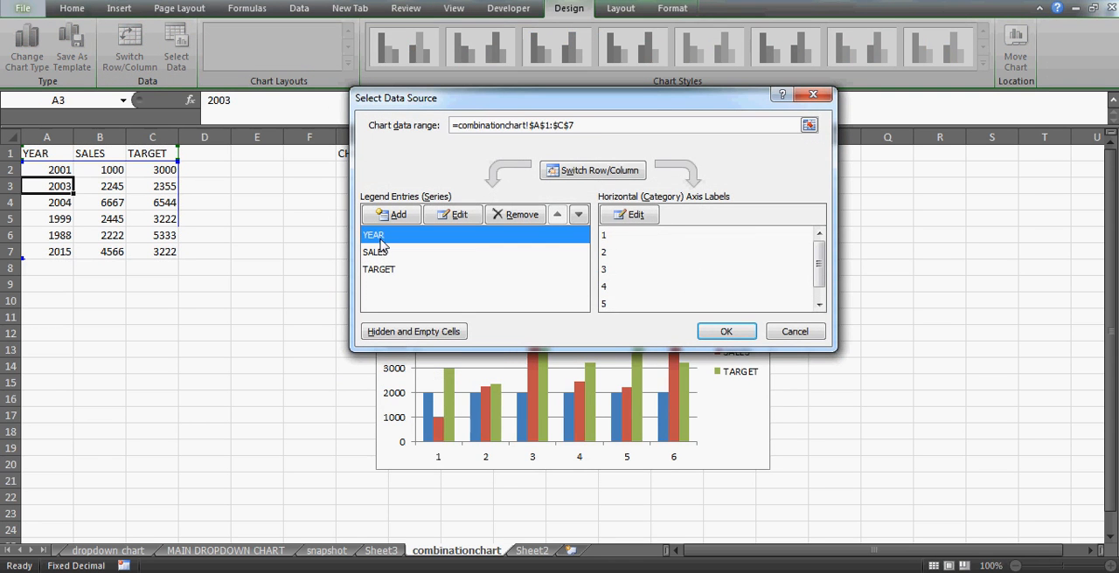
click(522, 218)
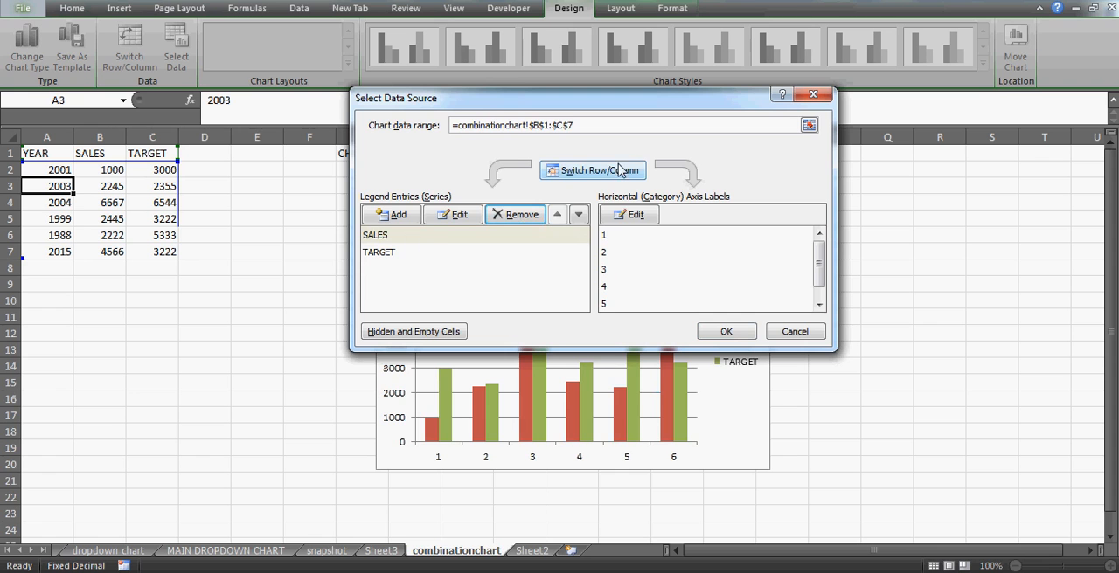
- Set the chart's horizontal axis labels to the years in A2:A7 and apply the data source changes
click(614, 216)
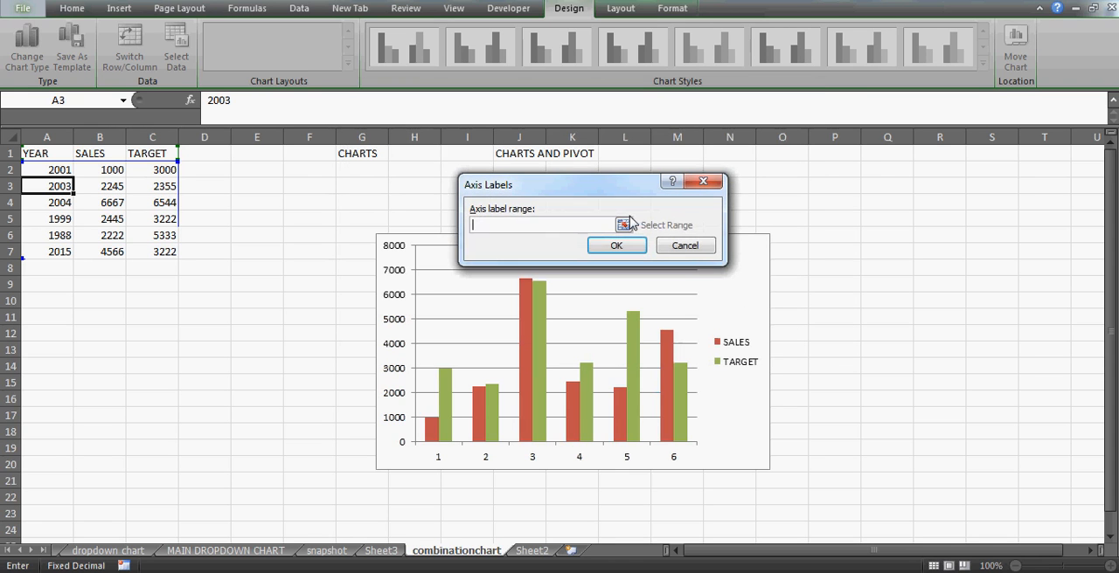
drag(52, 170, 51, 203)
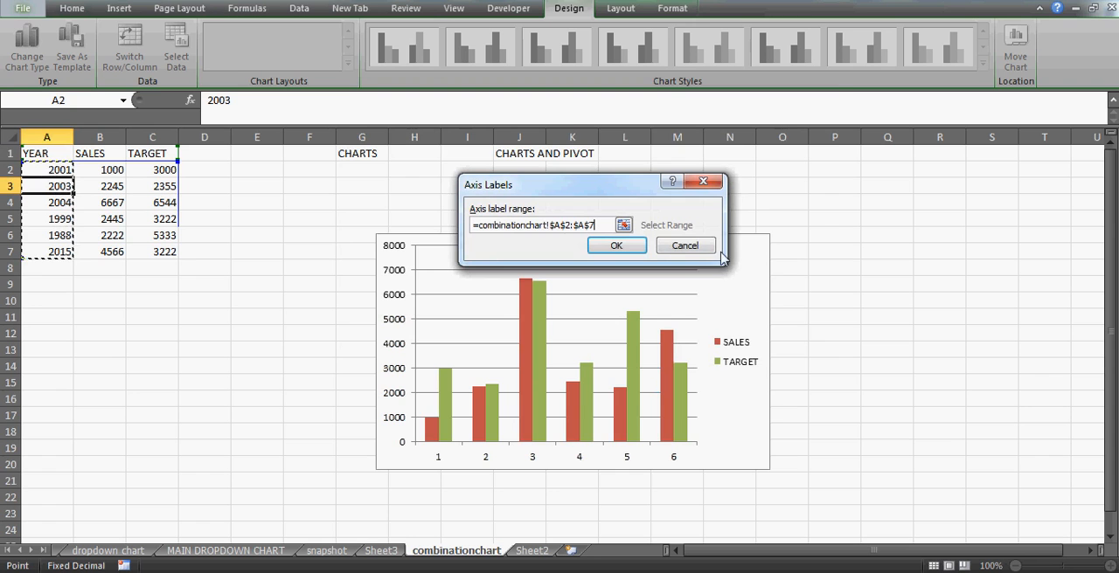
click(617, 246)
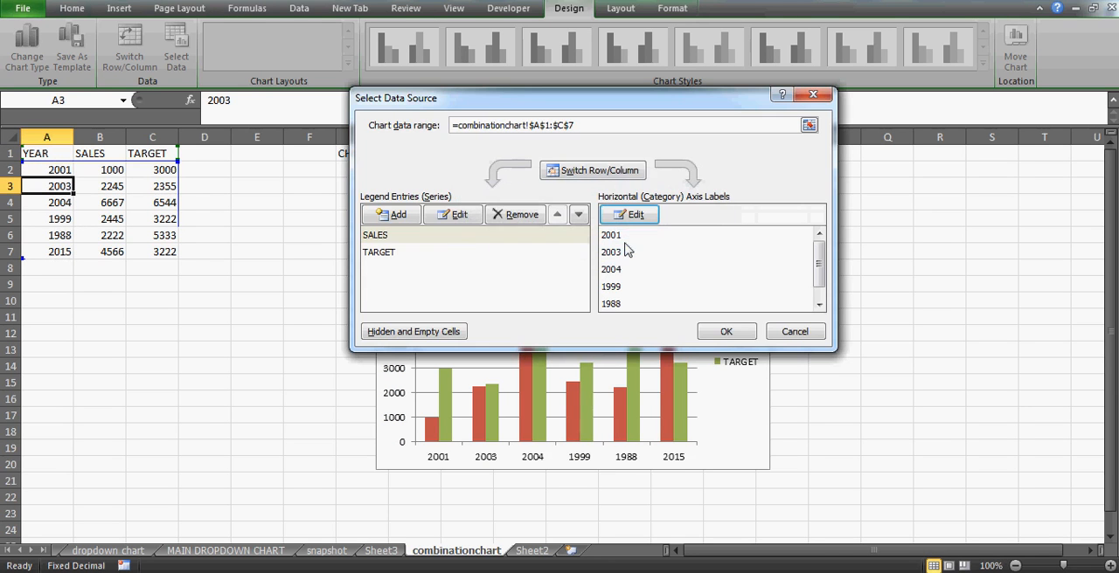
click(725, 332)
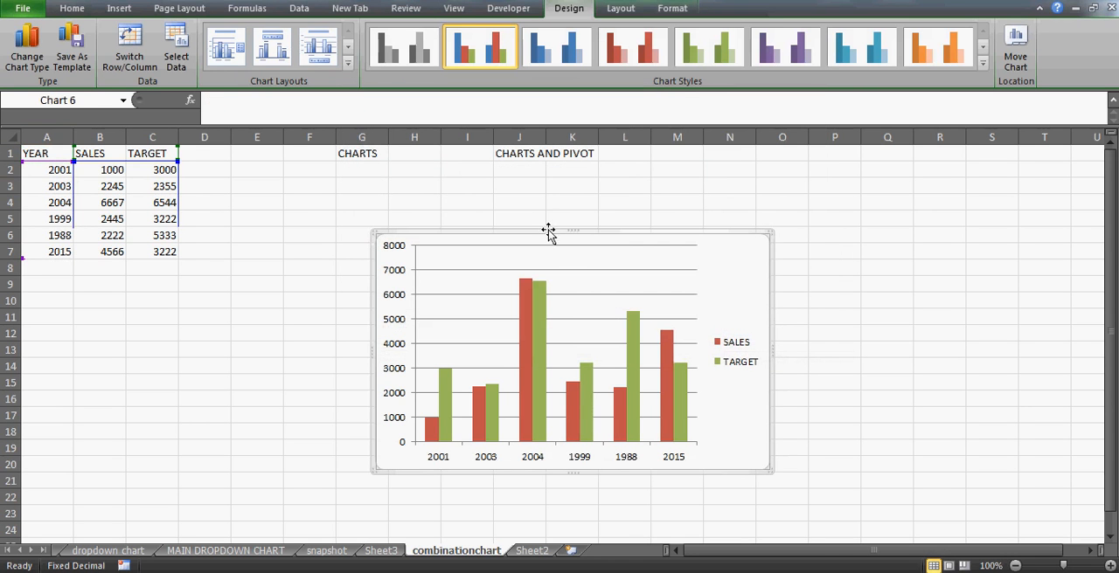
- Reposition the chart slightly lower beneath the CHARTS heading and reduce its height to end near row 18
drag(543, 234, 567, 251)
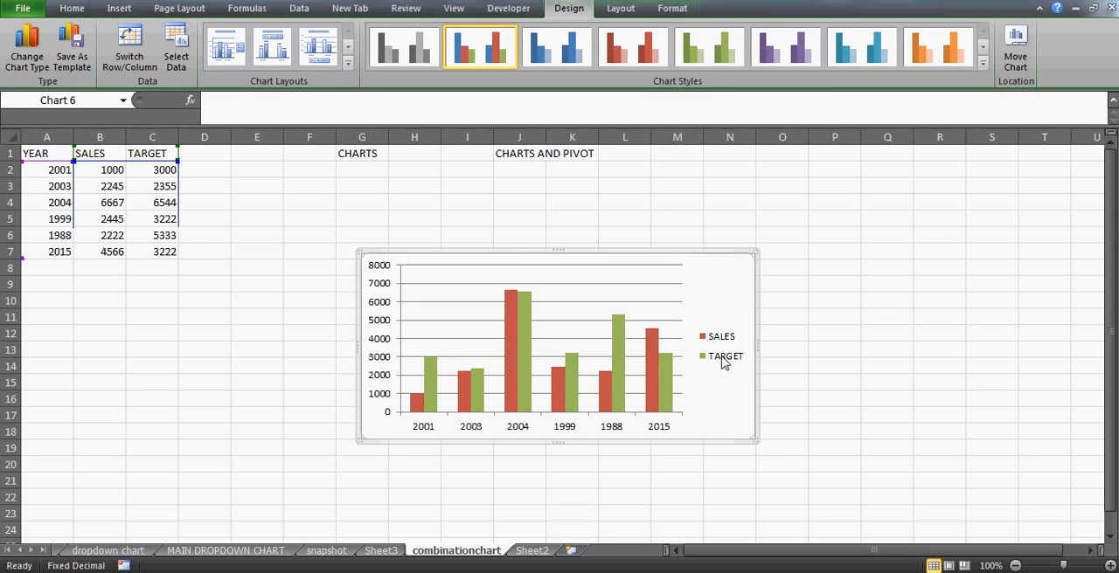
click(603, 304)
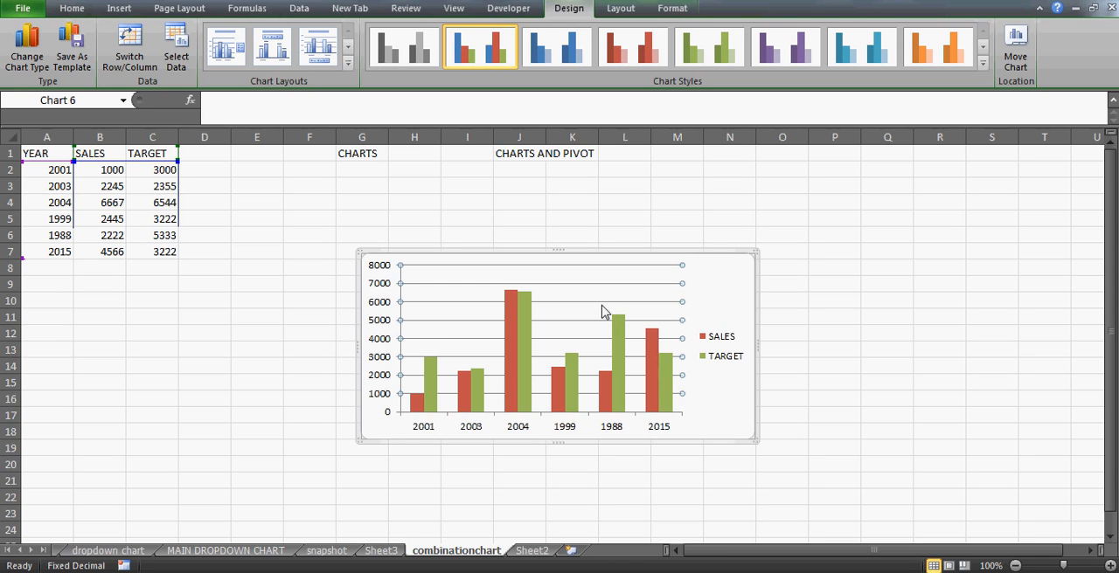
- Delete the column chart's gridlines and move the chart up to start near row 2 beneath the CHARTS heading
key(Delete)
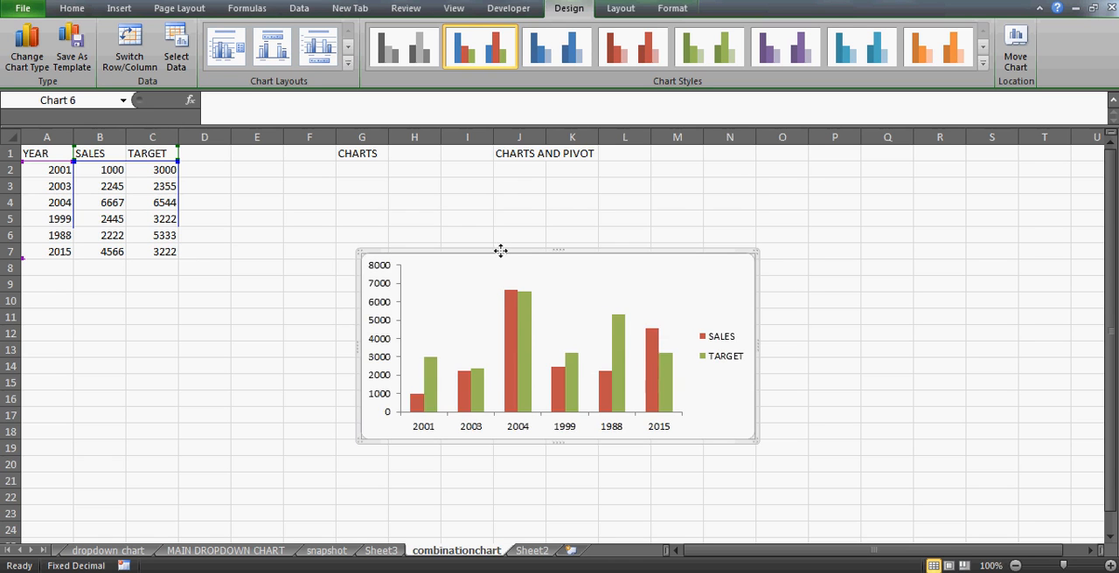
drag(500, 250, 482, 179)
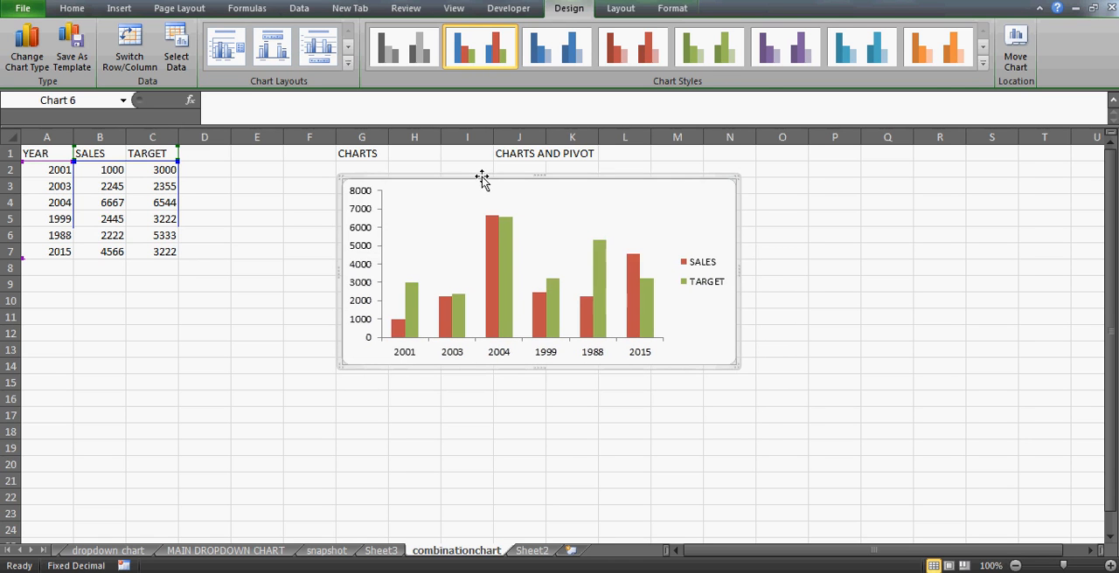
- Paste a copy of the column chart and place it below the original, starting near row 15
click(391, 397)
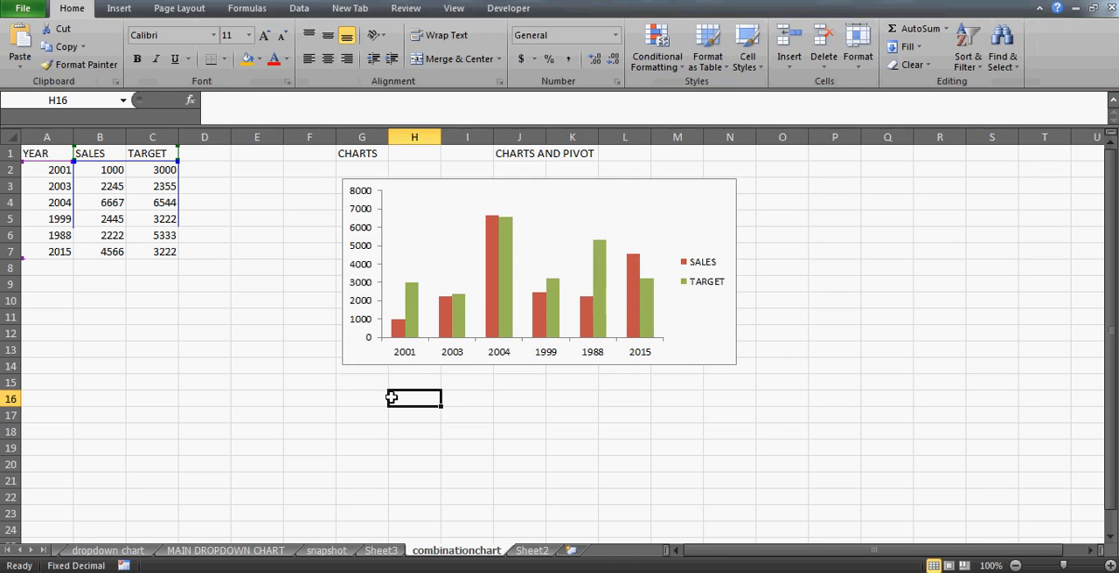
key(ctrl+v)
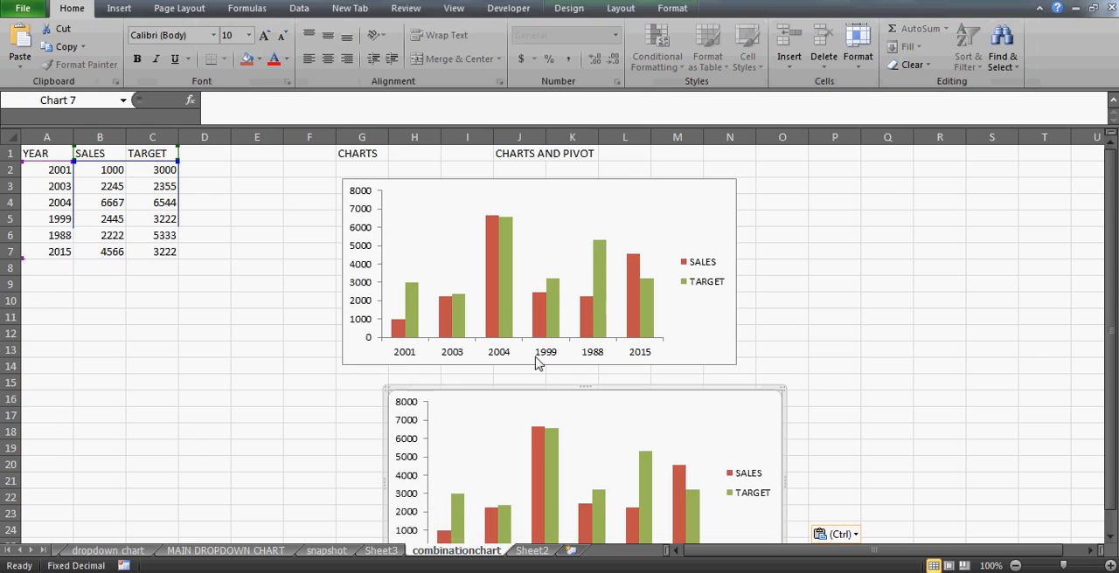
drag(555, 395, 491, 381)
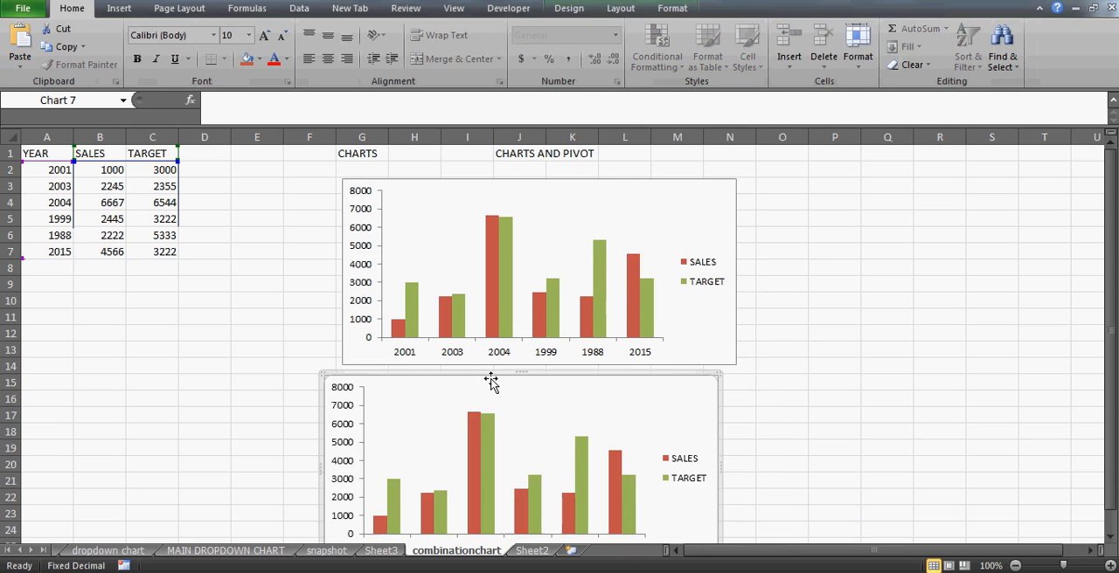
click(542, 368)
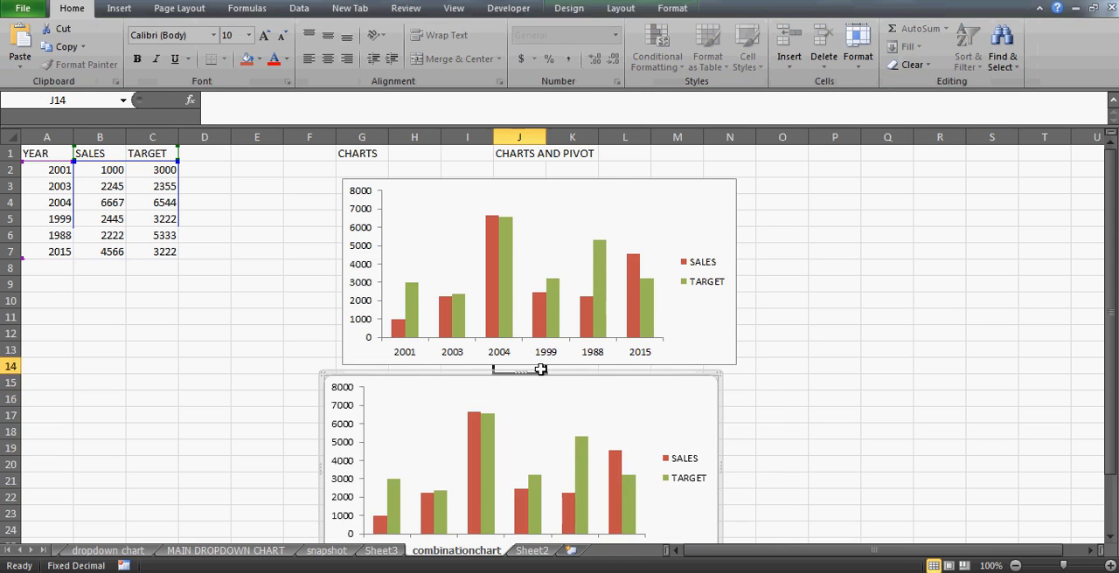
- Reduce both charts' heights and stack them so the upper one ends near row 11 and the copy spans about rows 12 to 22
click(667, 320)
drag(541, 177, 564, 171)
click(592, 384)
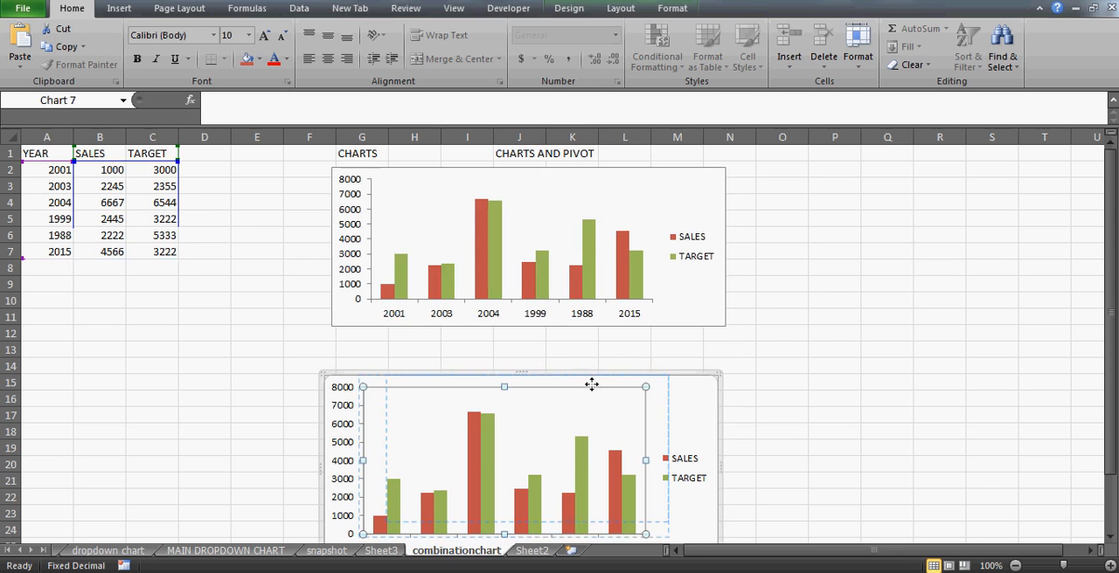
drag(557, 372, 572, 336)
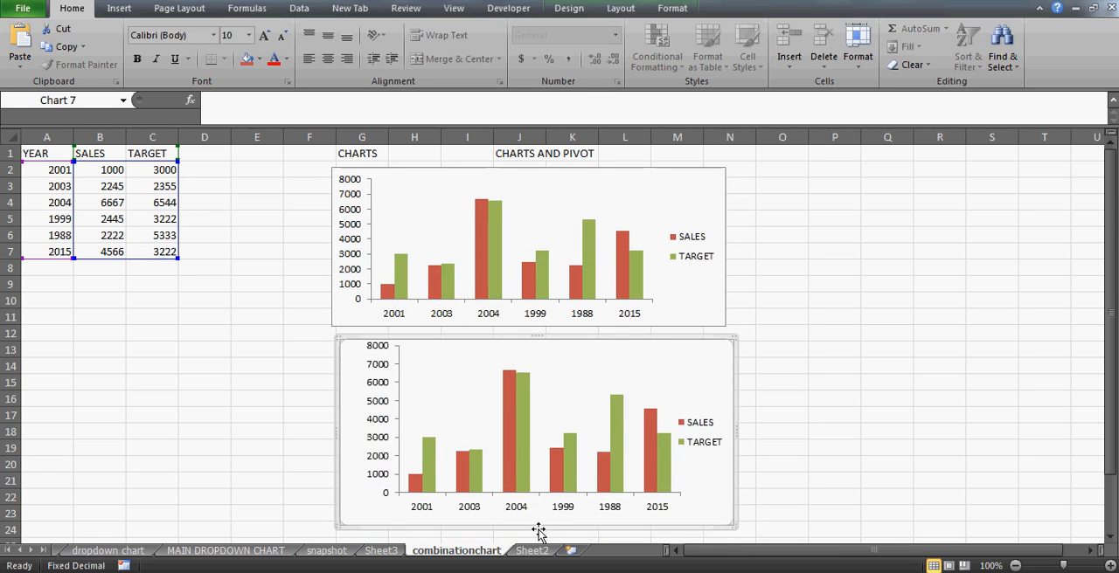
drag(534, 527, 534, 505)
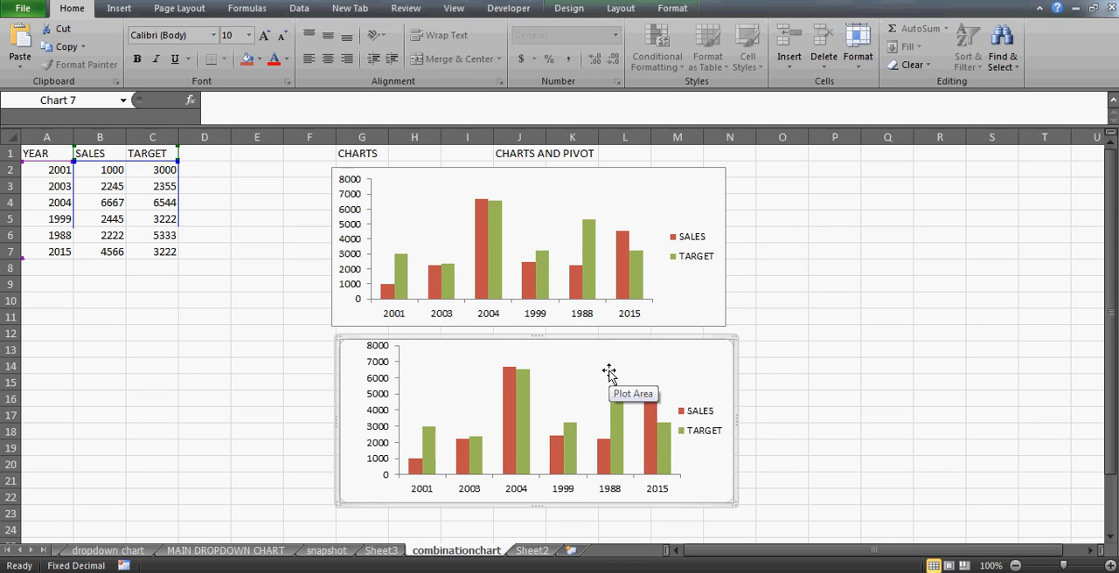
click(840, 395)
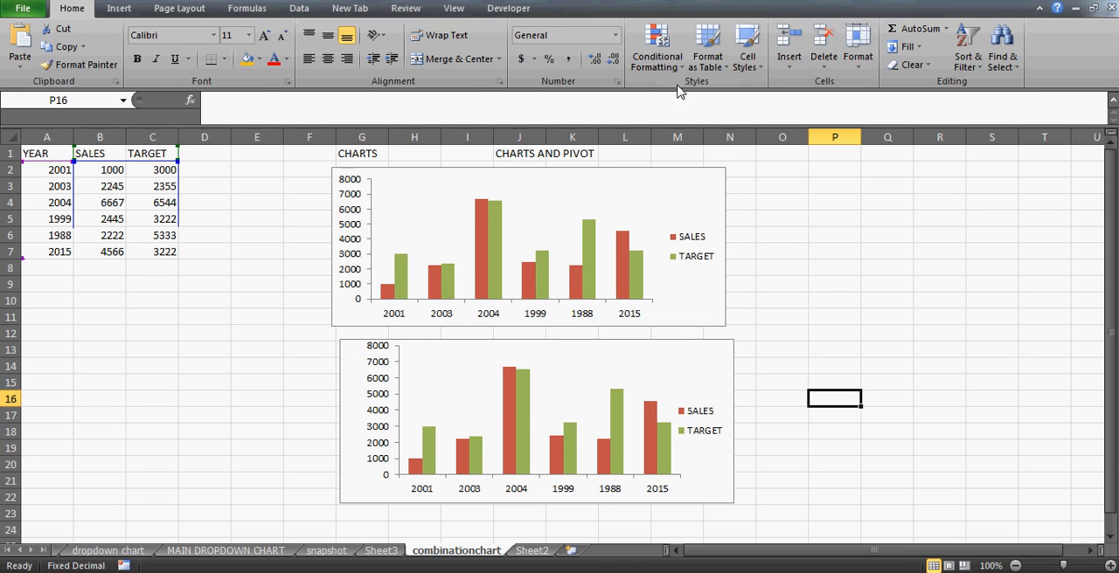
- Change the TARGET series in the lower chart to the Line with Markers chart type
click(685, 345)
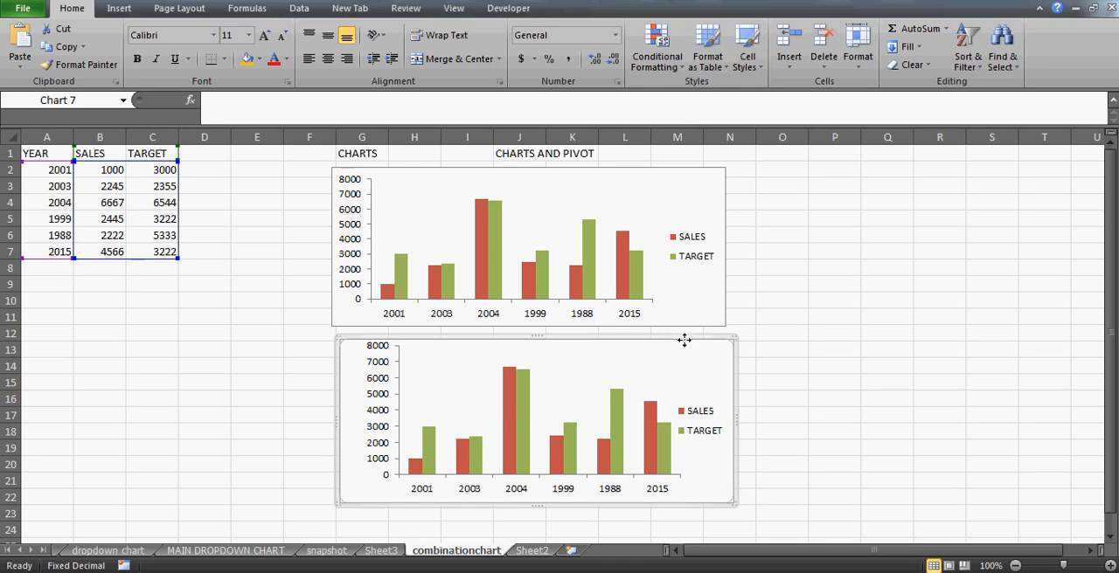
click(666, 453)
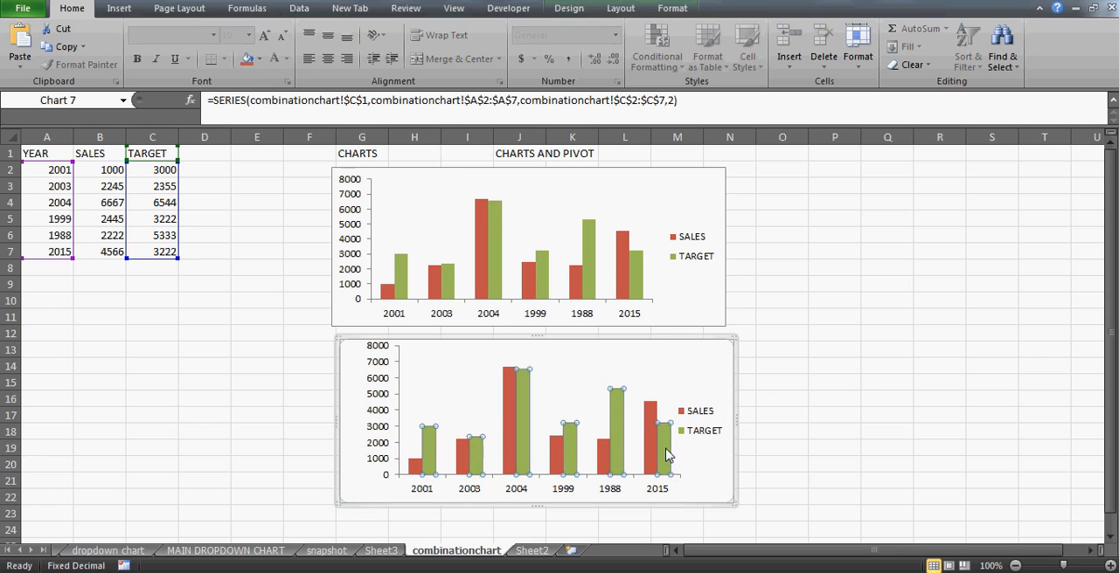
click(568, 8)
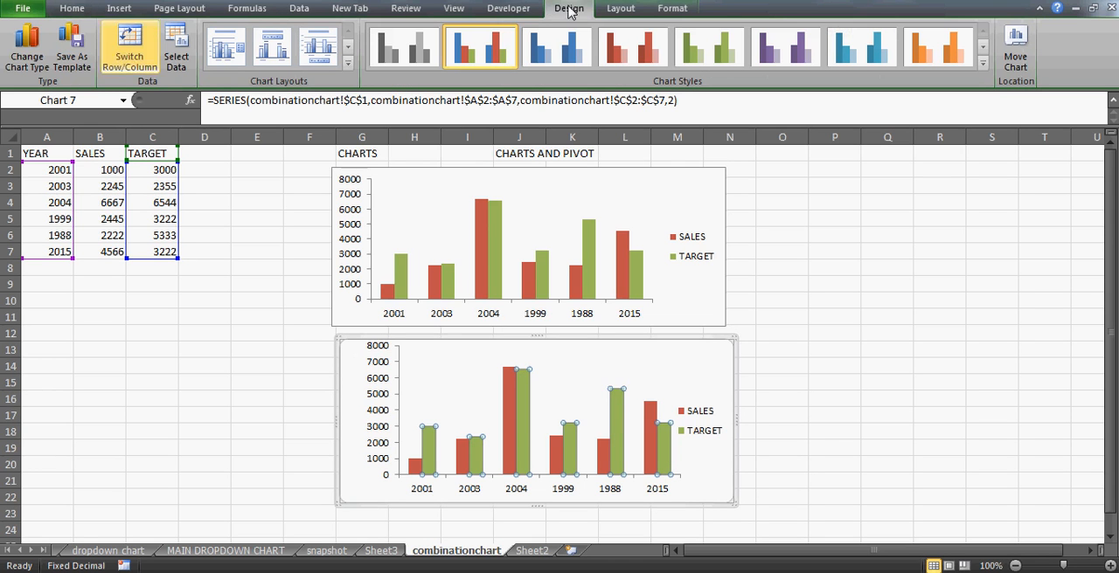
click(22, 68)
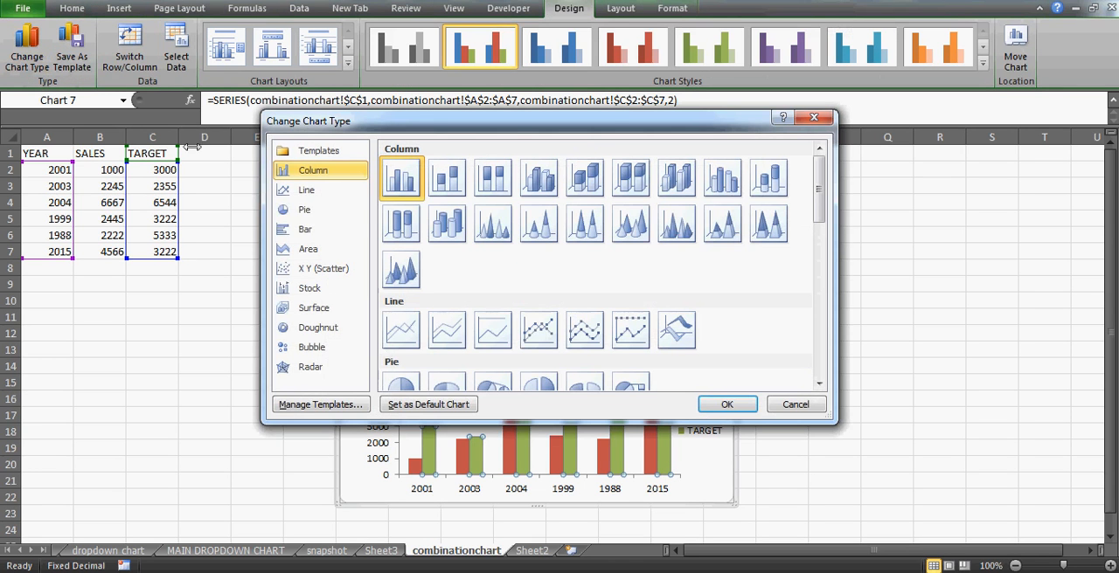
click(557, 336)
click(726, 404)
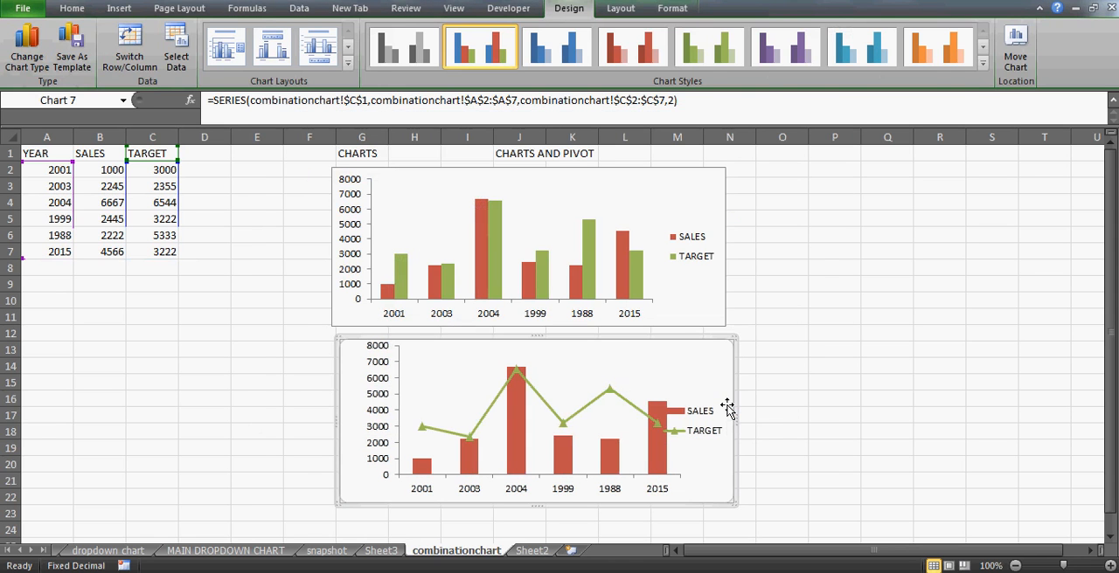
click(832, 444)
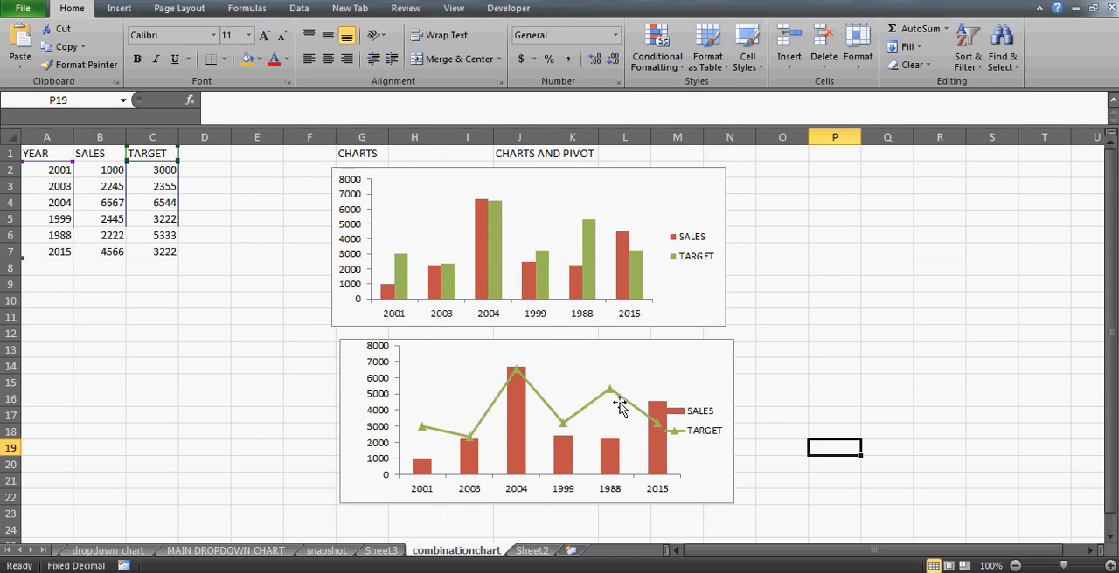
- Move the lower chart's legend to the top of the plot as one compact row and shift the chart slightly down
click(699, 416)
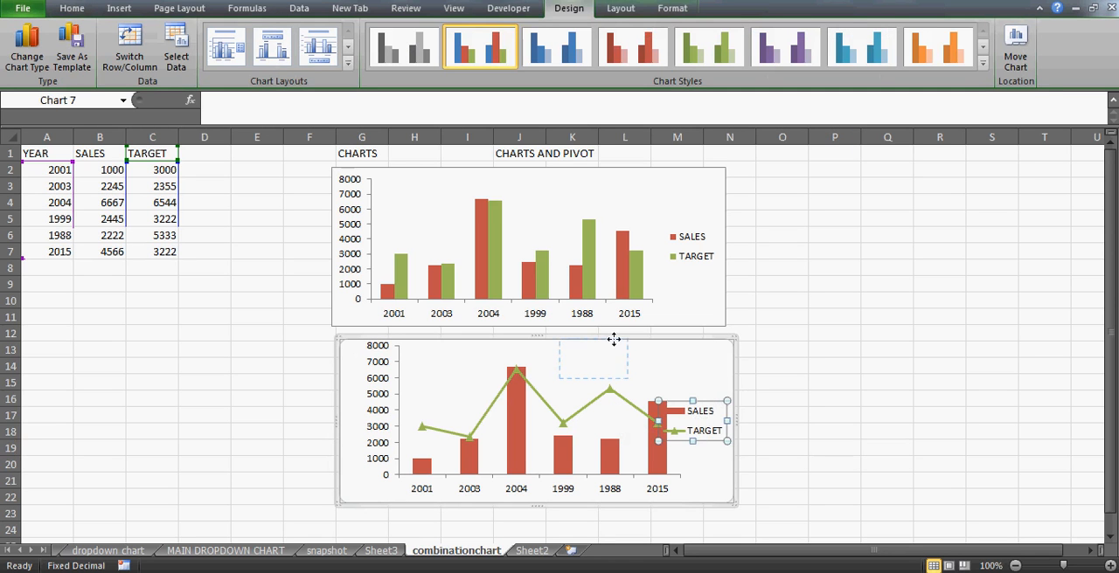
drag(613, 339, 689, 356)
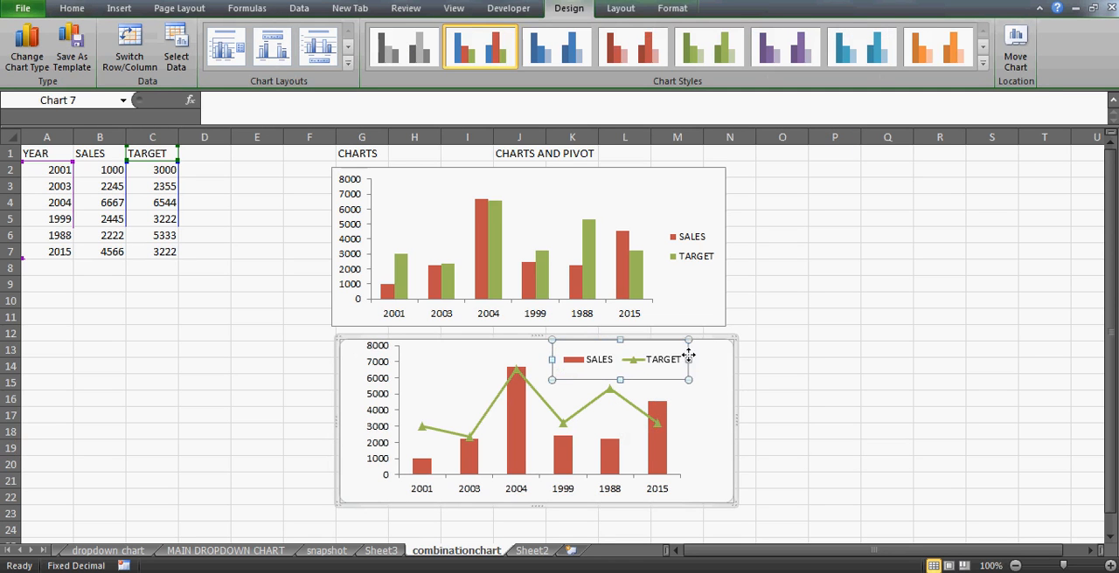
drag(620, 380, 663, 362)
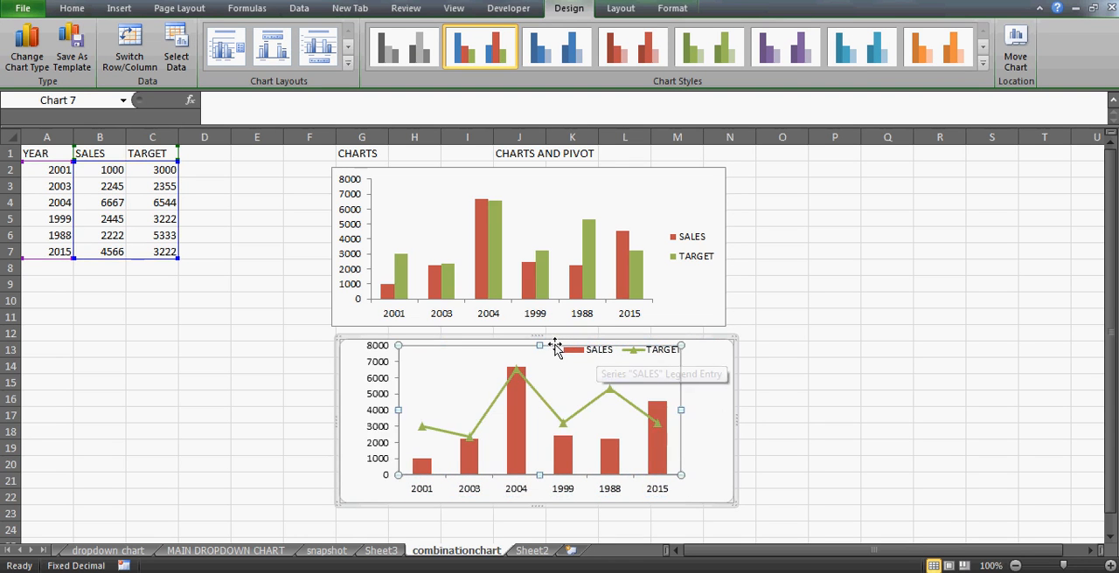
drag(552, 348, 555, 359)
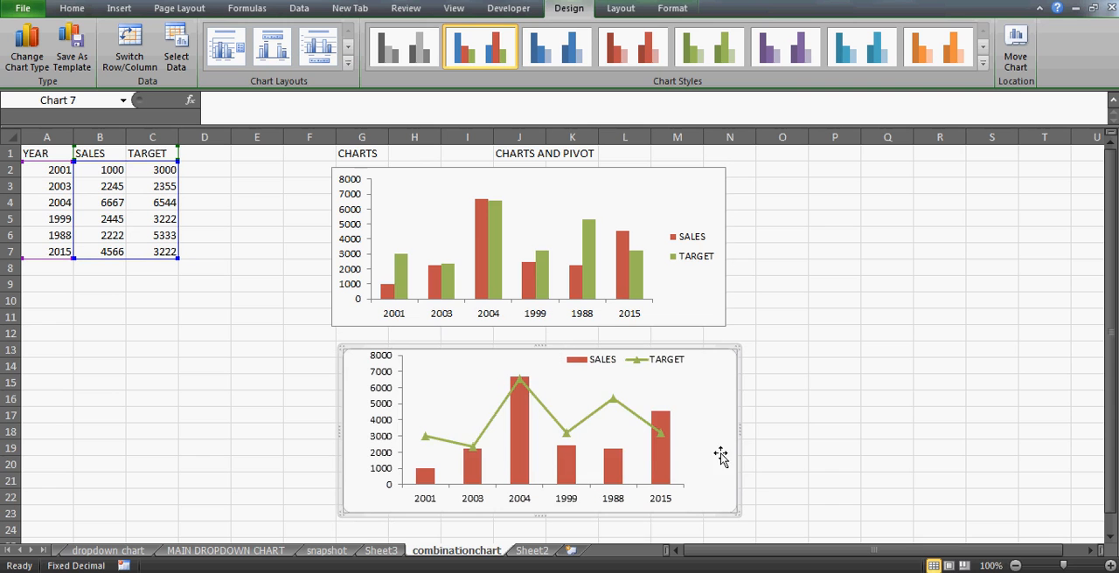
- Narrow the lower chart's legend and move it into the chart's upper-right corner
click(666, 370)
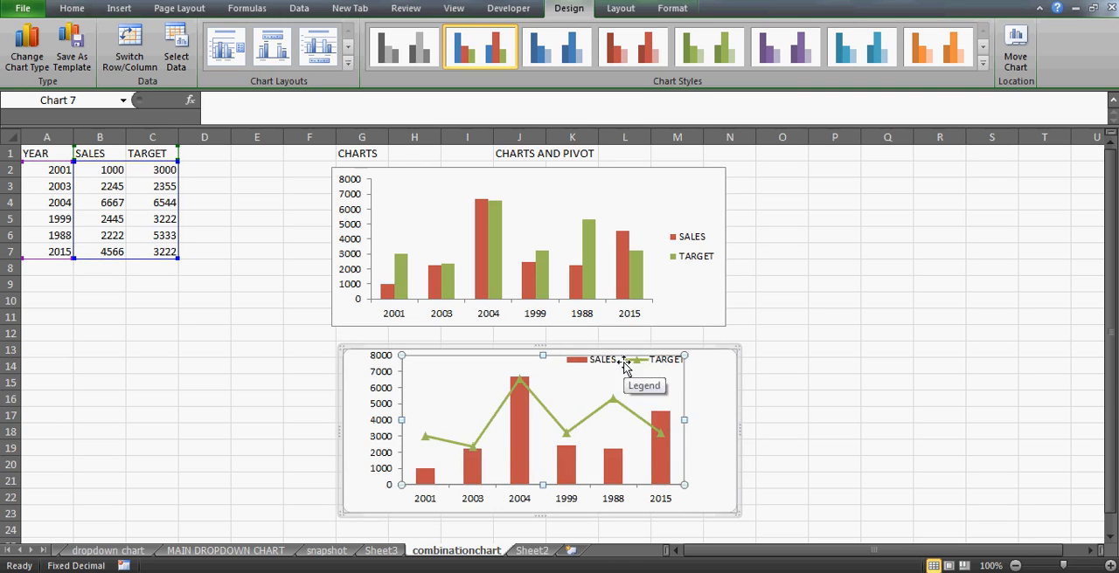
click(631, 363)
drag(624, 371, 623, 366)
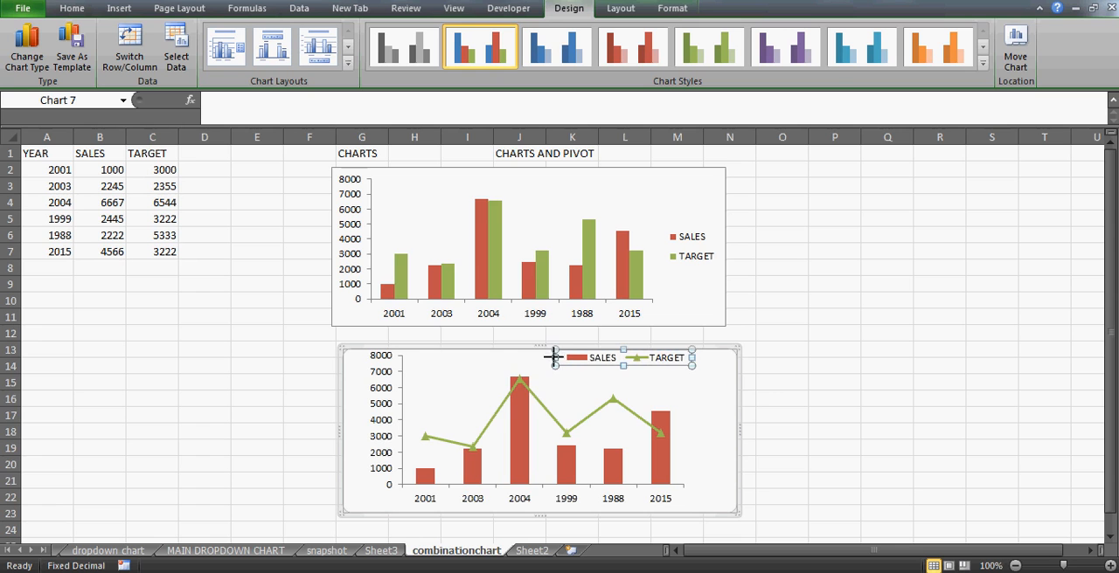
drag(563, 358, 572, 357)
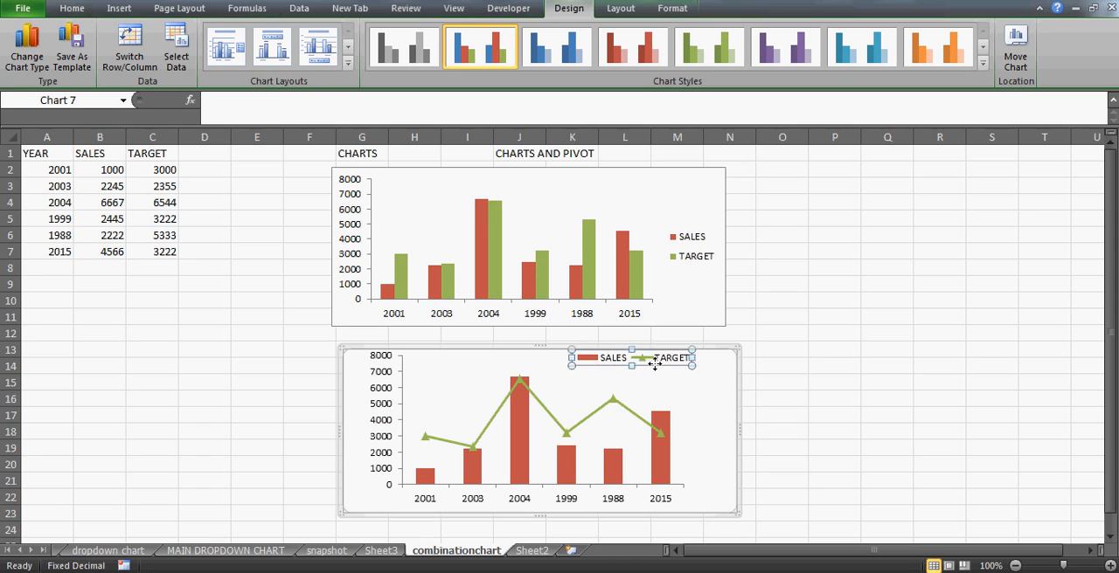
drag(656, 365, 695, 365)
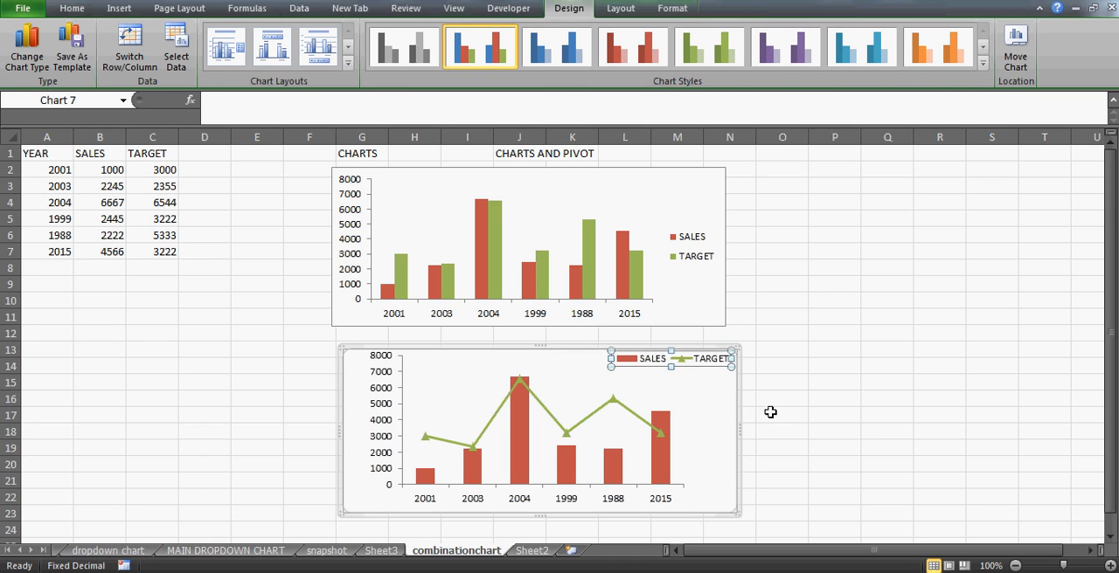
click(811, 431)
click(585, 428)
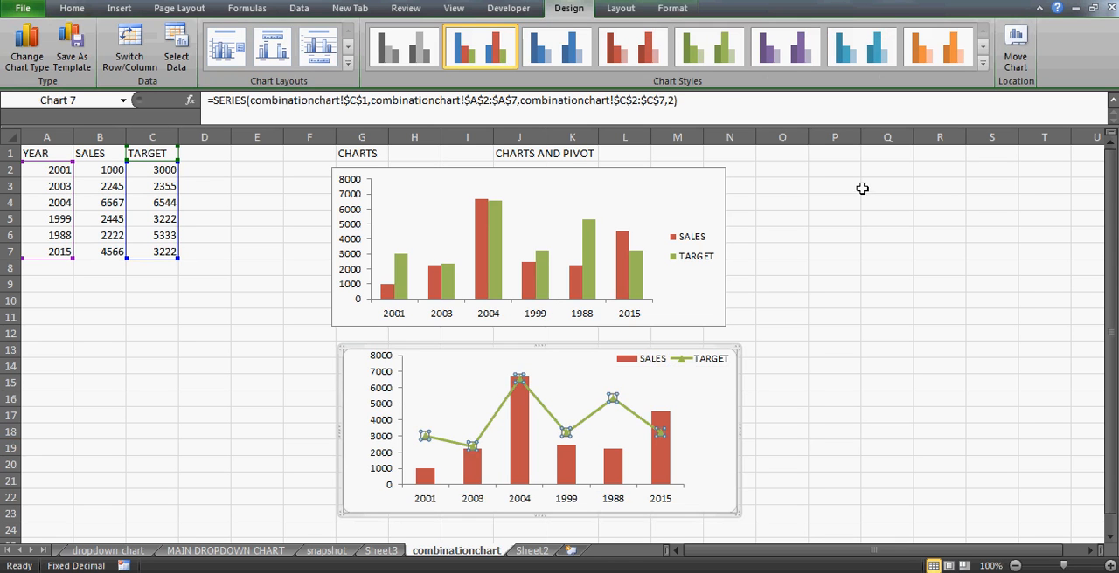
click(70, 8)
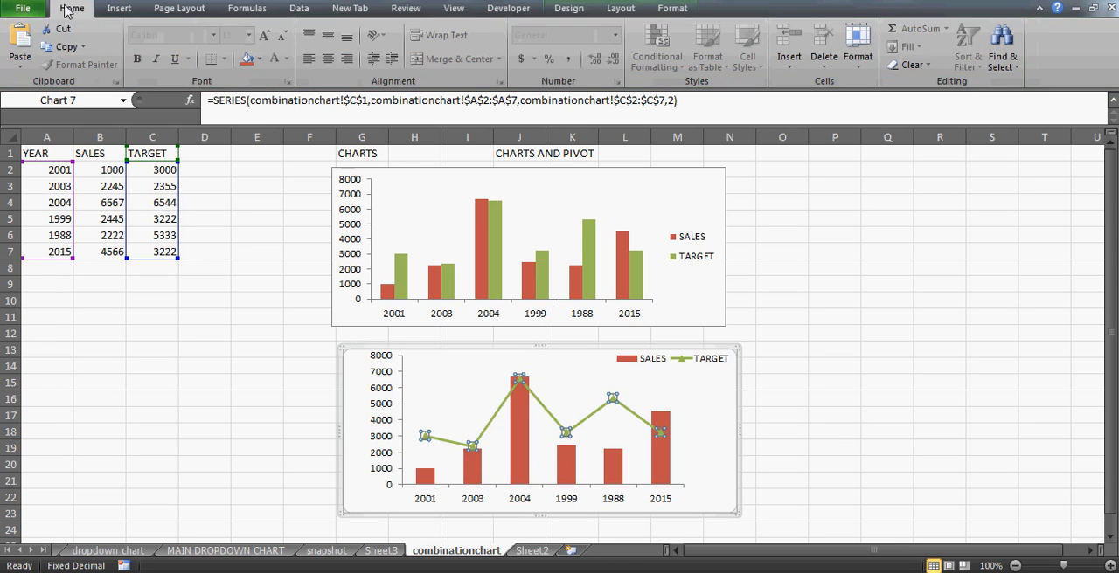
click(260, 59)
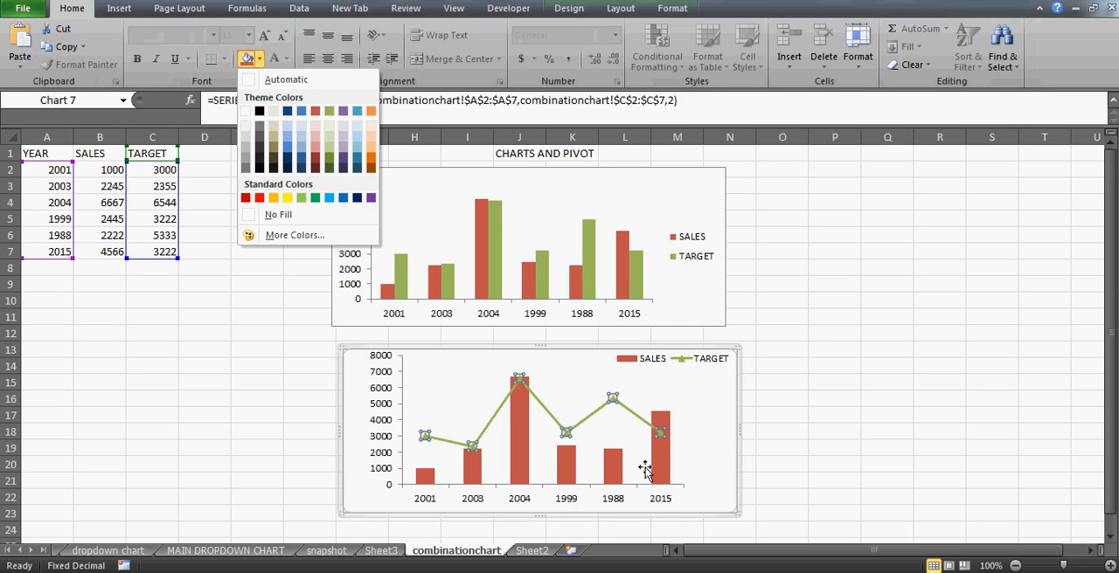
click(639, 424)
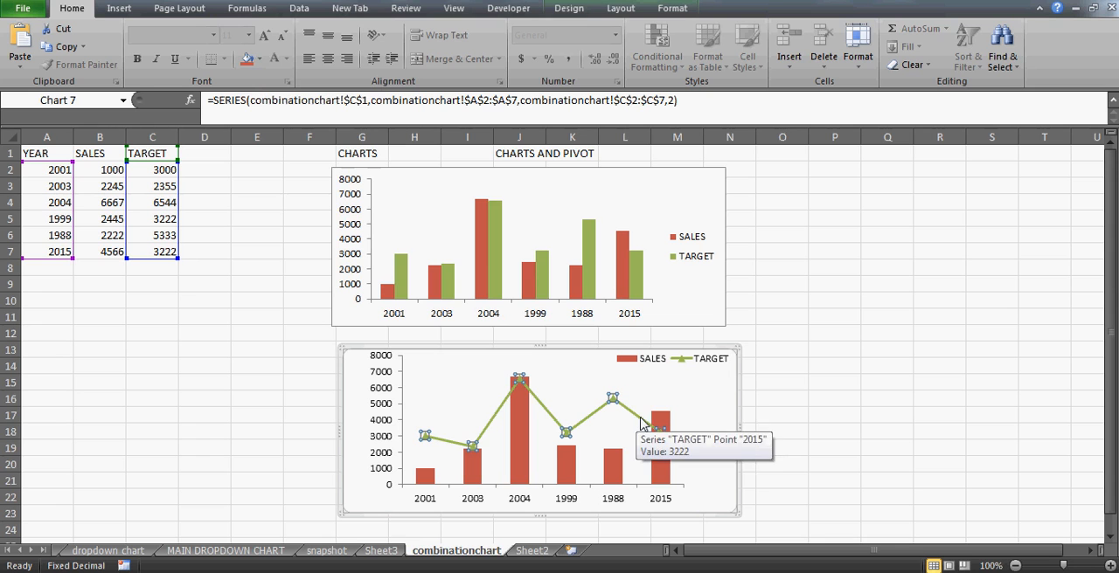
- Format the TARGET series in the lower chart with a solid black line
click(672, 9)
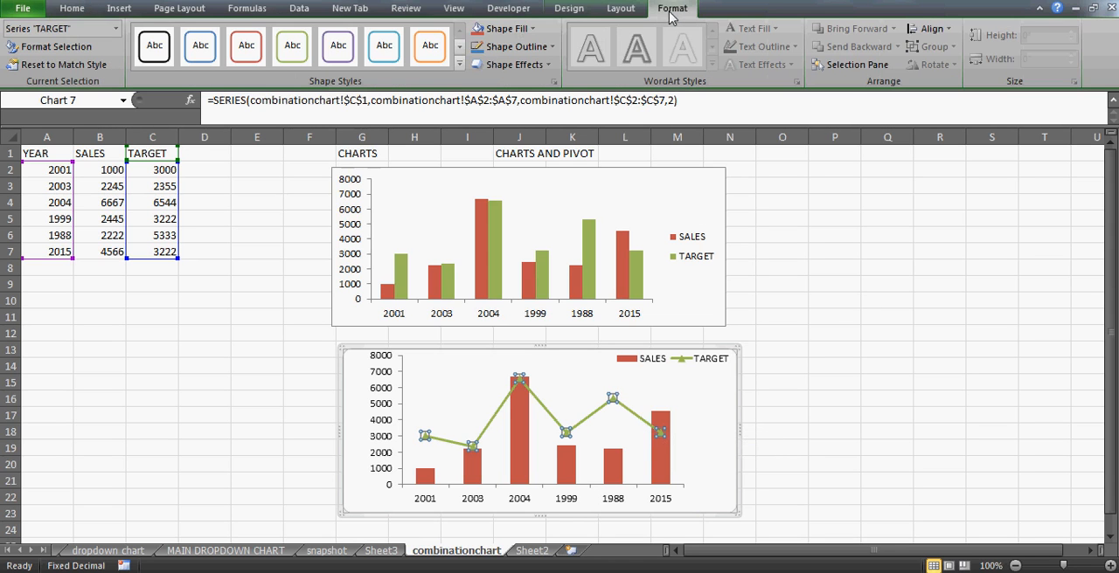
click(116, 30)
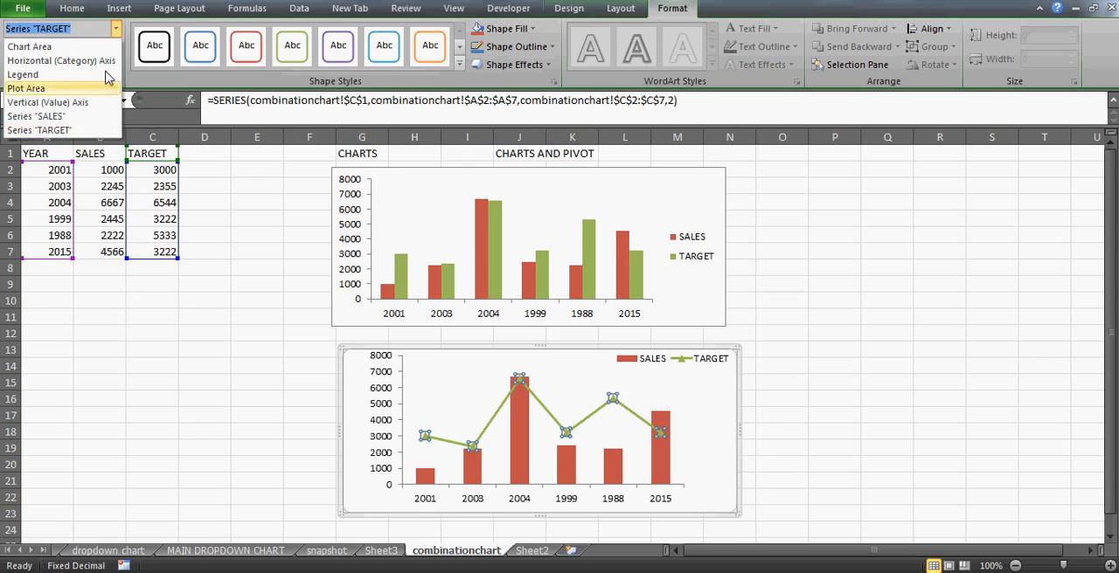
click(63, 131)
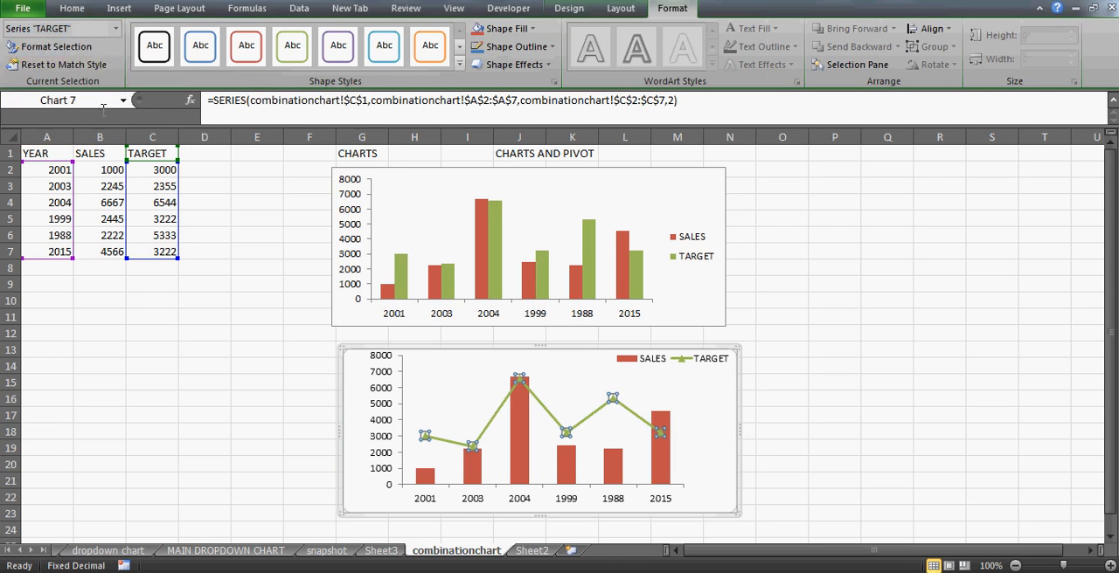
click(58, 48)
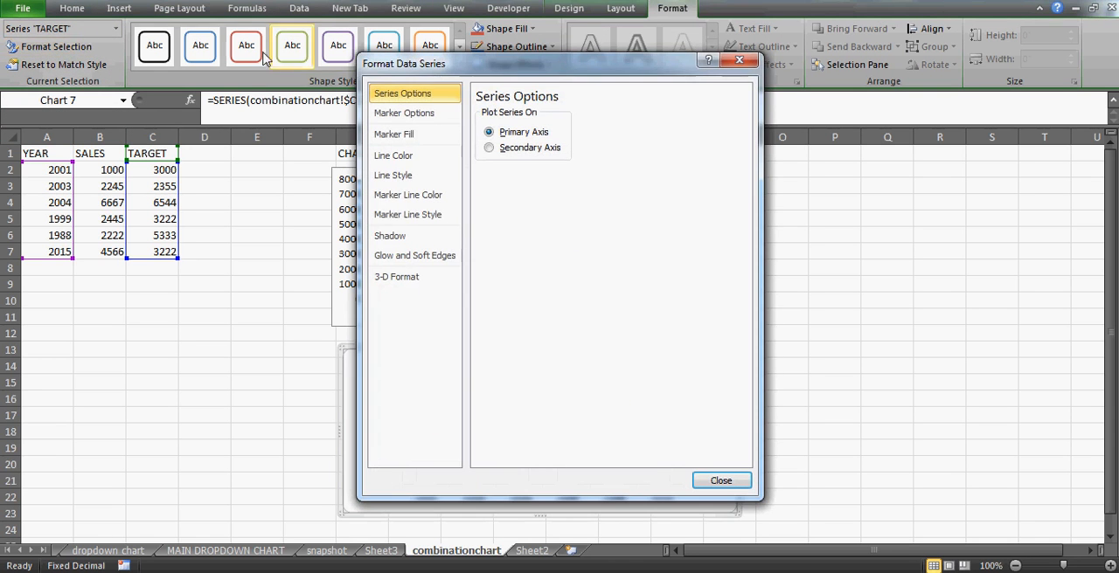
drag(542, 66, 936, 52)
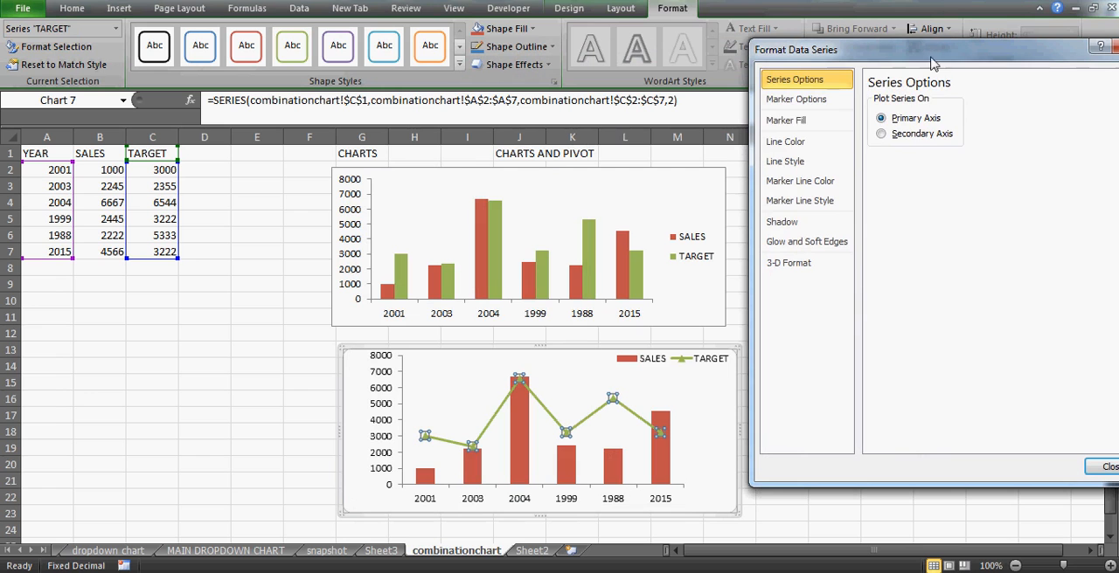
click(801, 143)
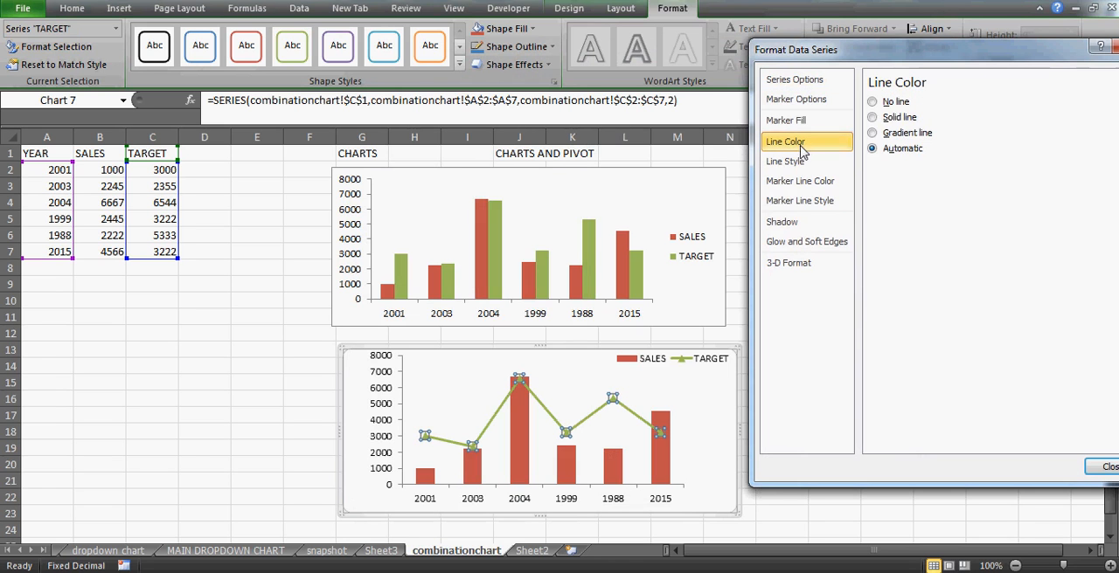
click(891, 122)
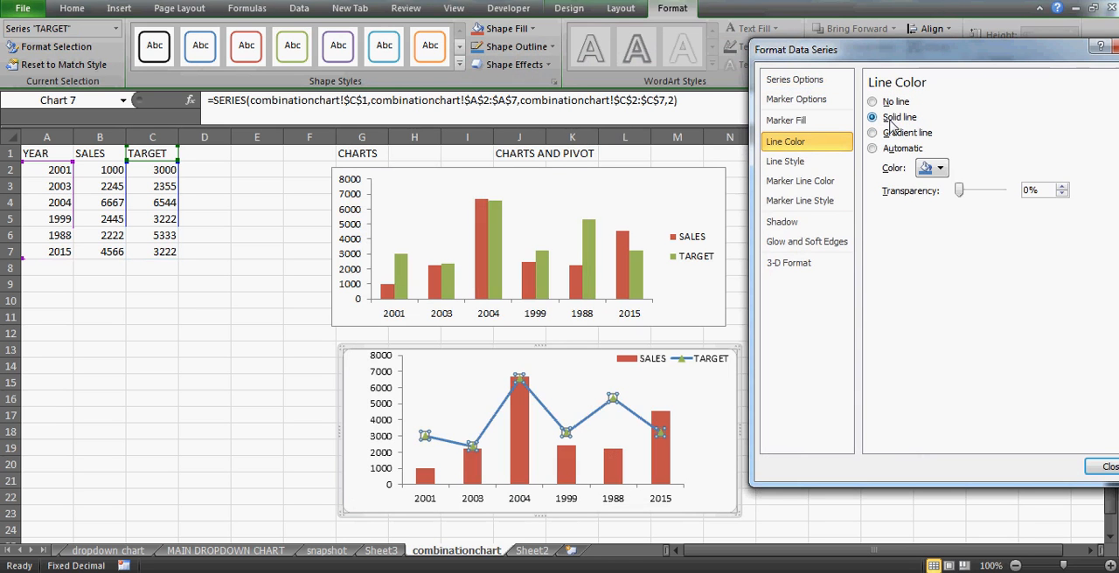
click(940, 170)
click(935, 202)
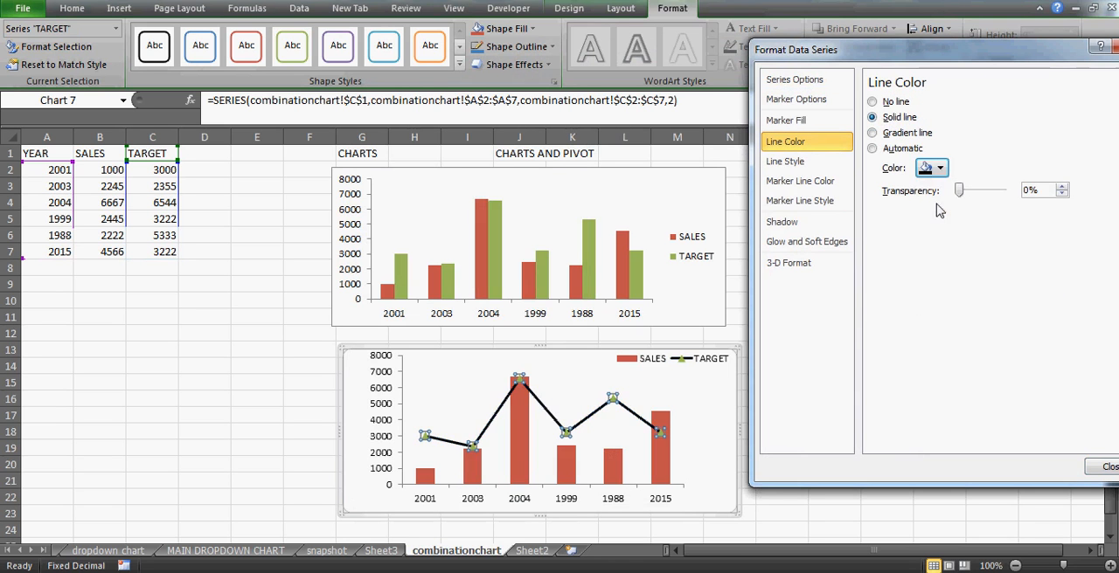
- Try dark red as the TARGET line's colour and return it to black
click(937, 168)
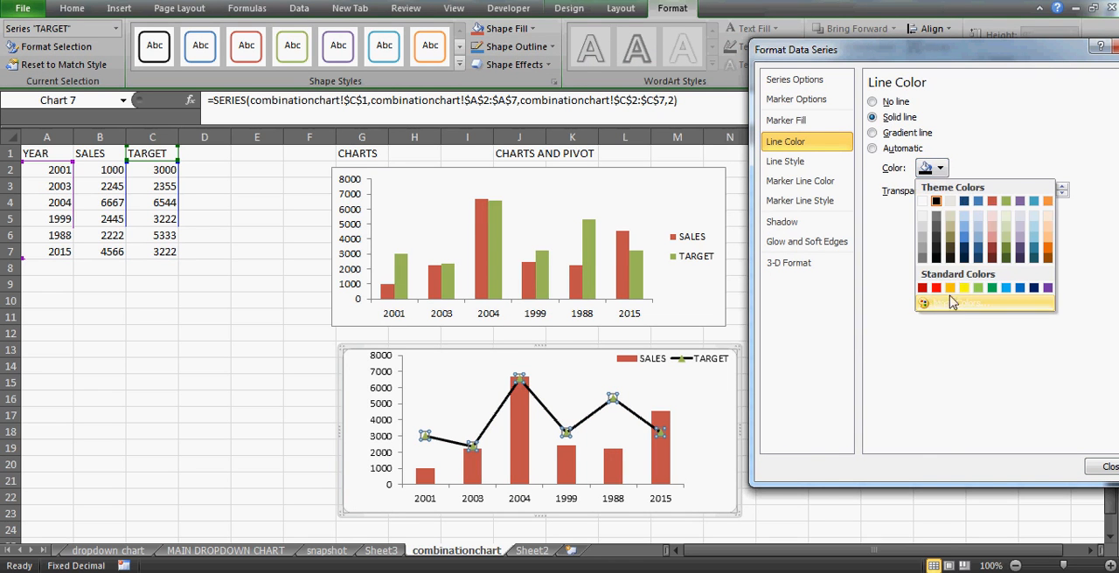
click(922, 289)
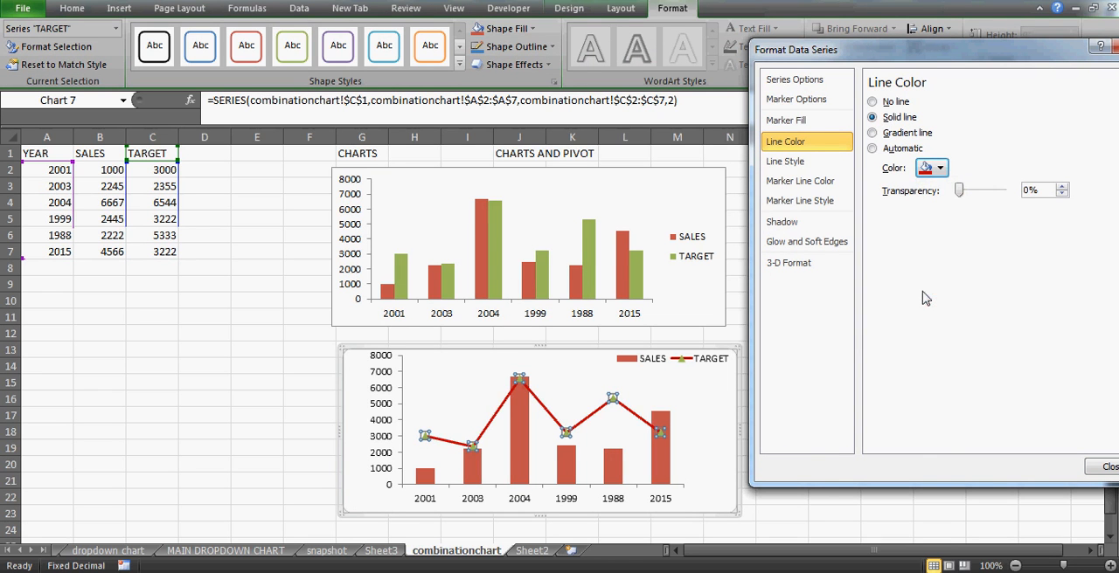
click(940, 168)
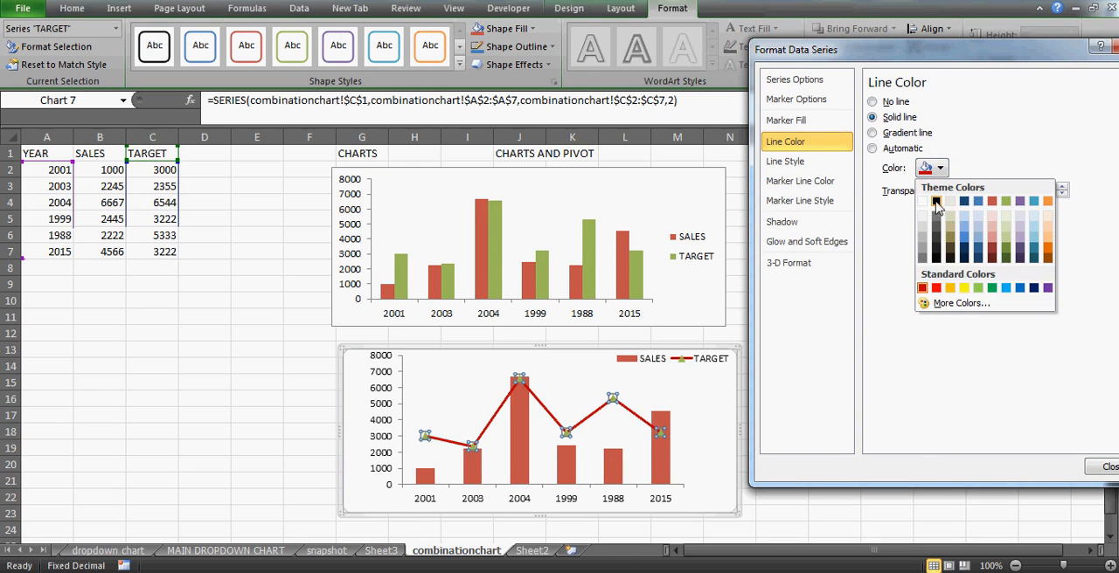
click(936, 201)
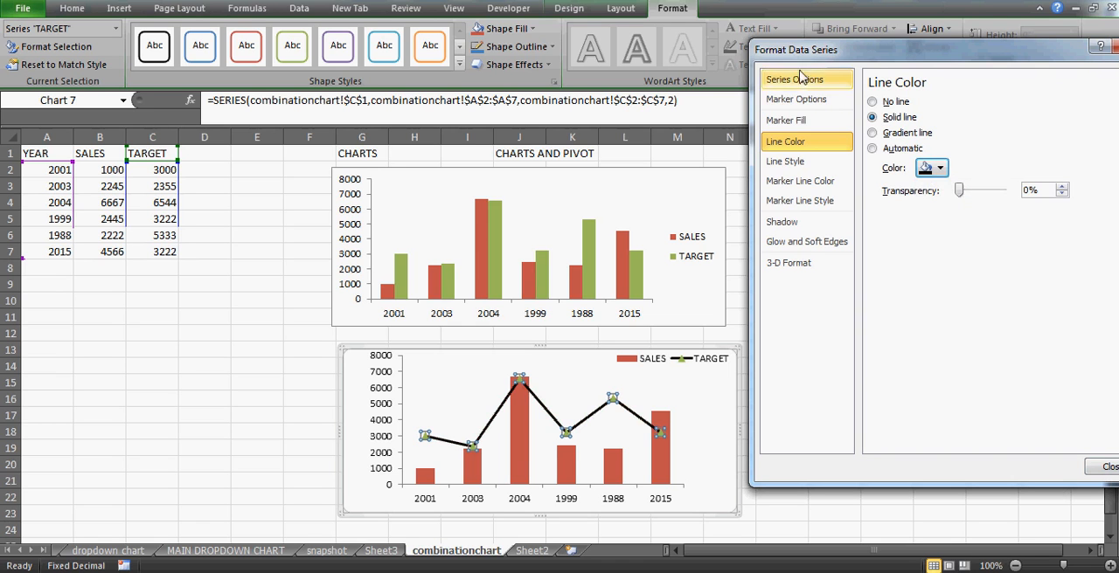
- Set the TARGET series' marker type to None and finish formatting the series
click(803, 99)
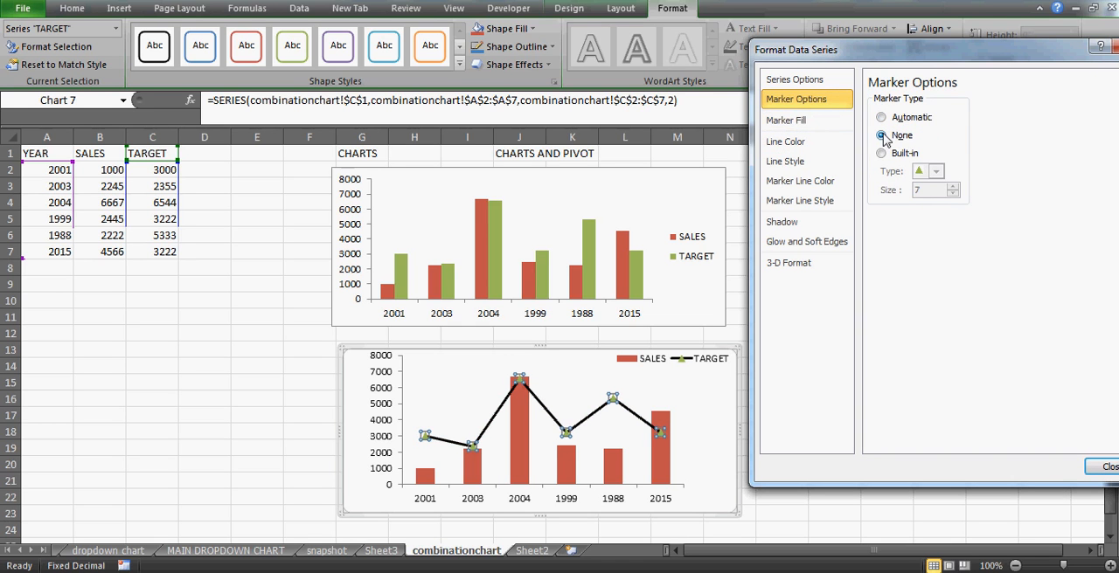
click(881, 136)
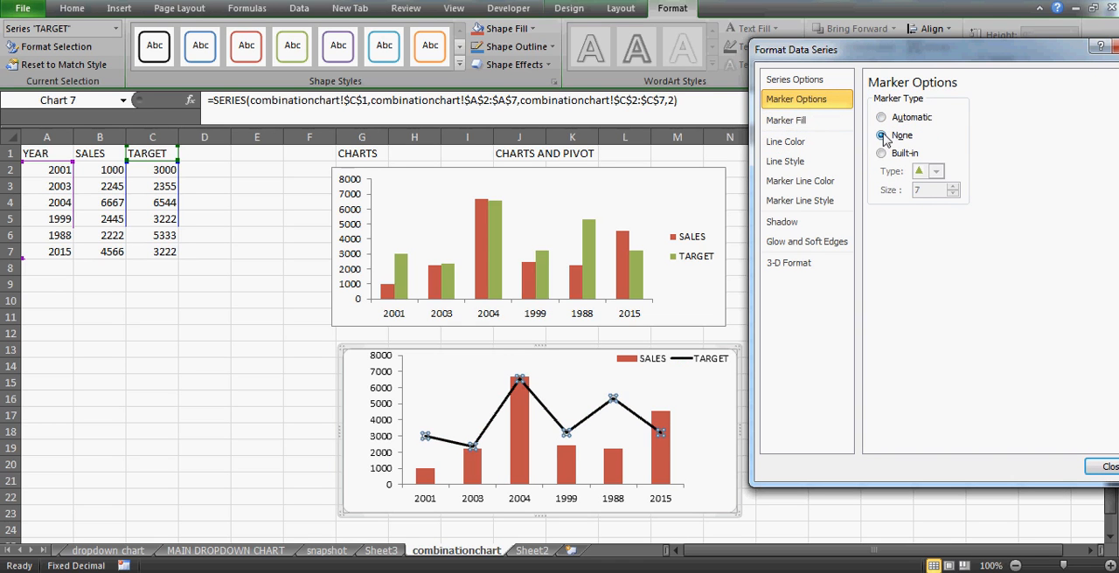
click(1101, 470)
click(871, 430)
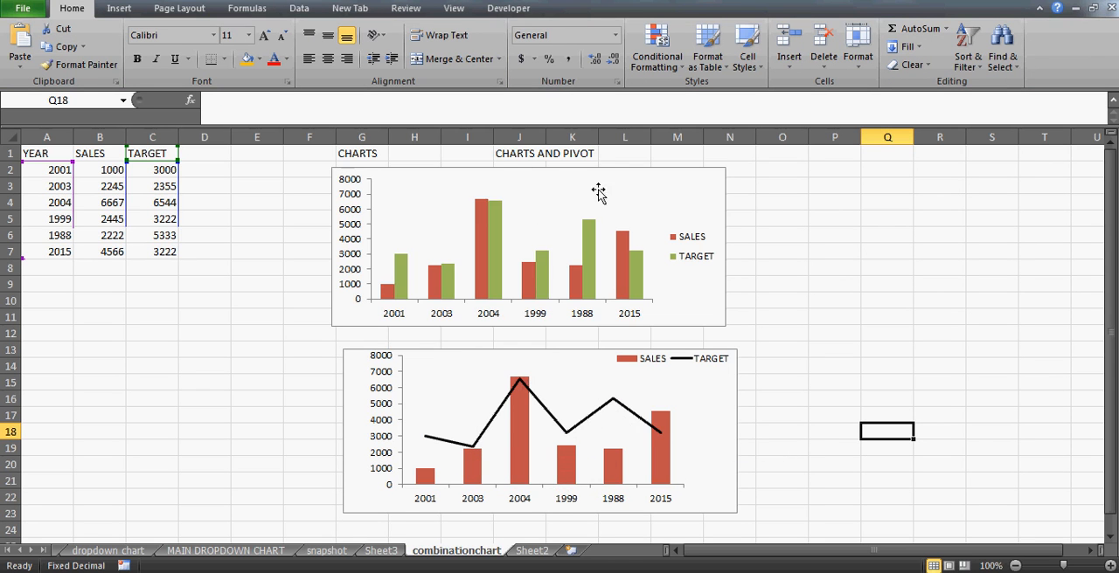
- Move the lower chart slightly up and to the left so it sits just beneath the upper chart
click(715, 416)
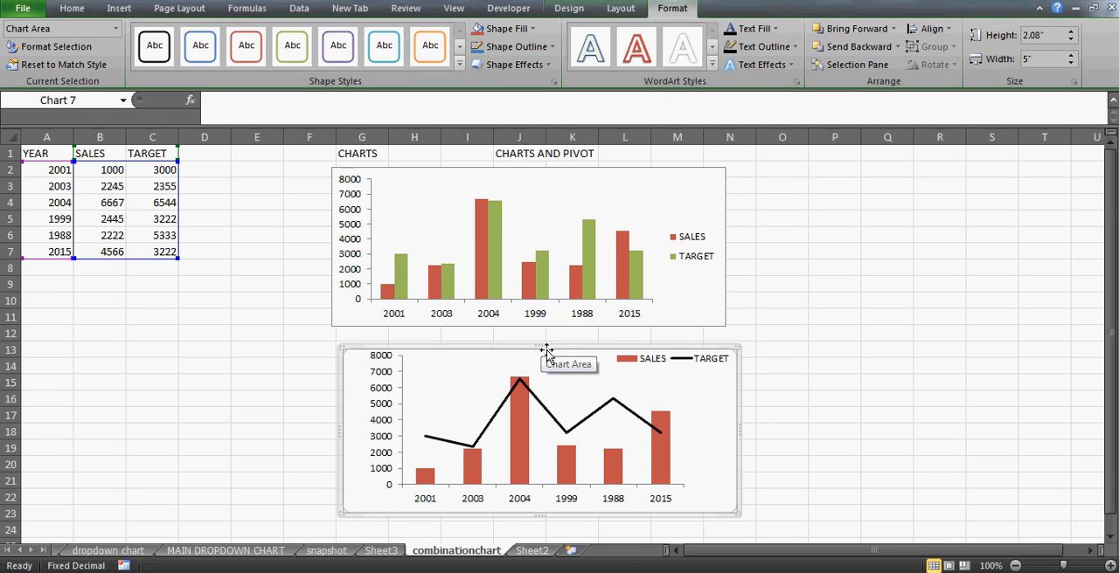
drag(546, 349, 528, 340)
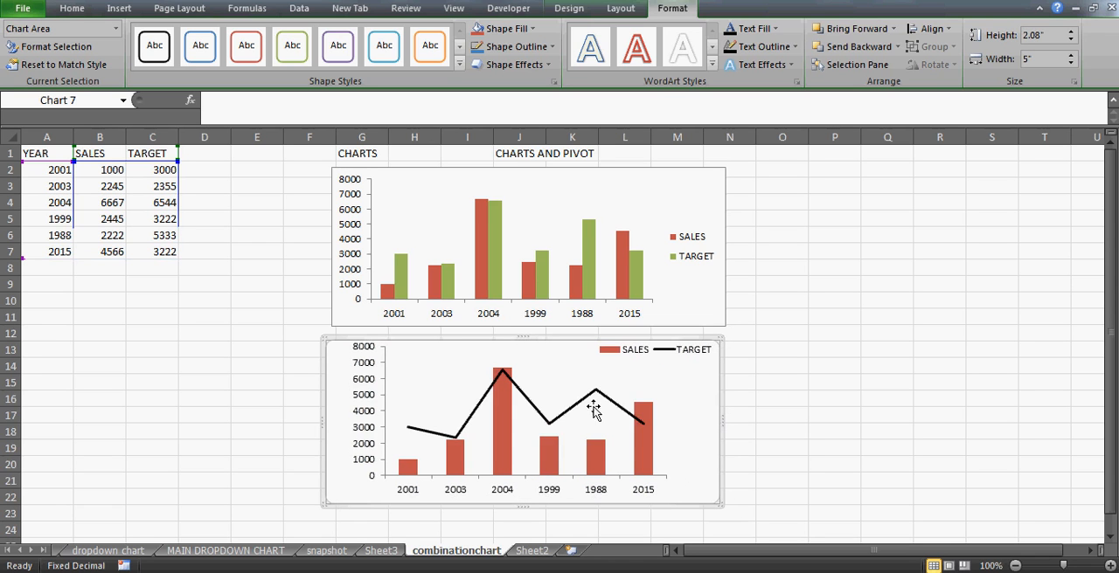
click(778, 450)
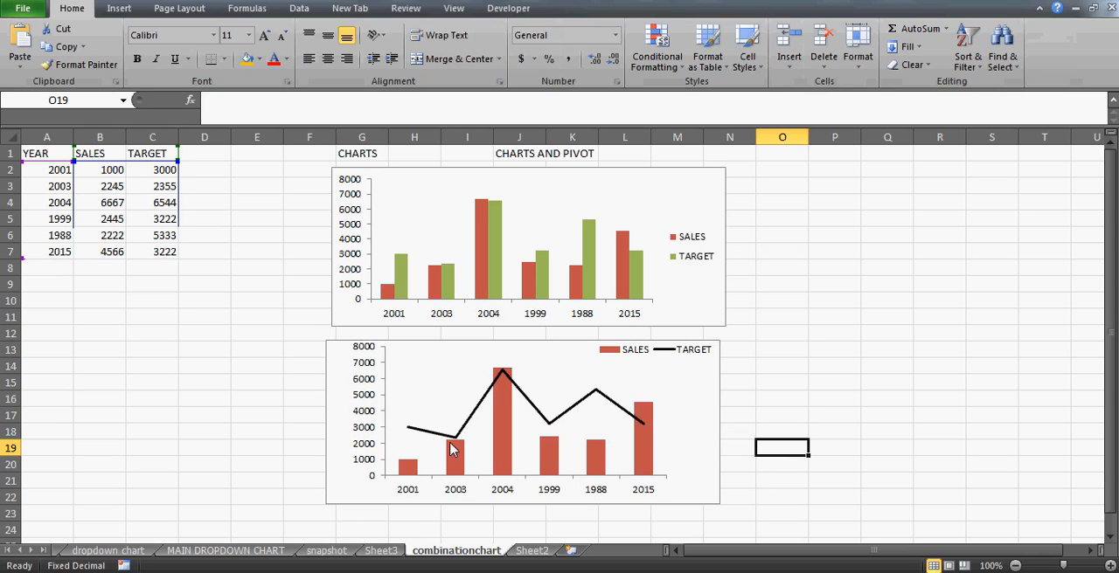
- Compare the SALES columns and TARGET line in the lower chart with the clustered columns in the upper chart
mouse_move(461, 477)
mouse_move(460, 442)
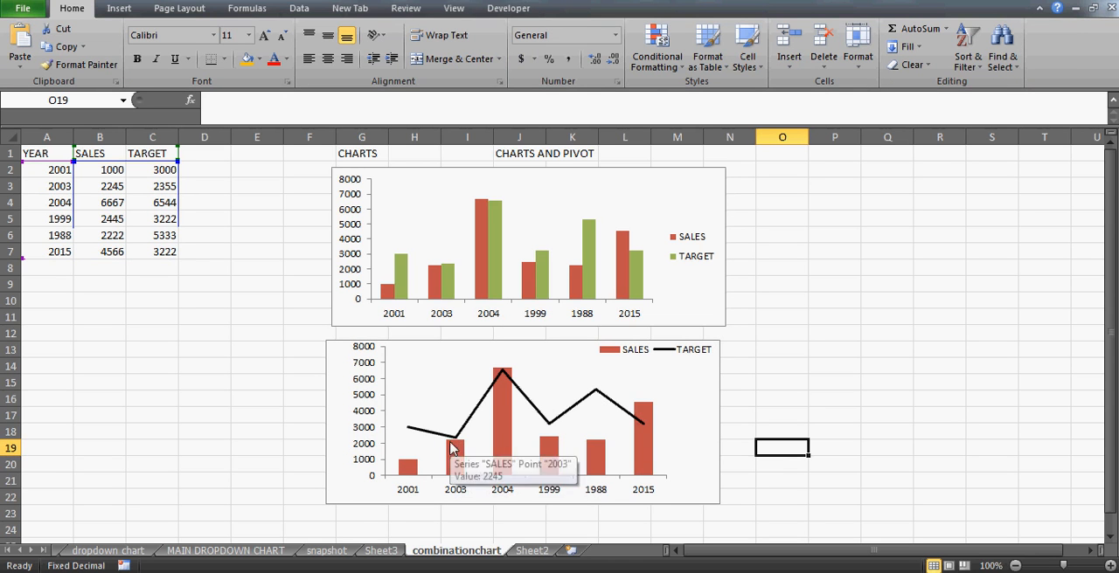
mouse_move(645, 418)
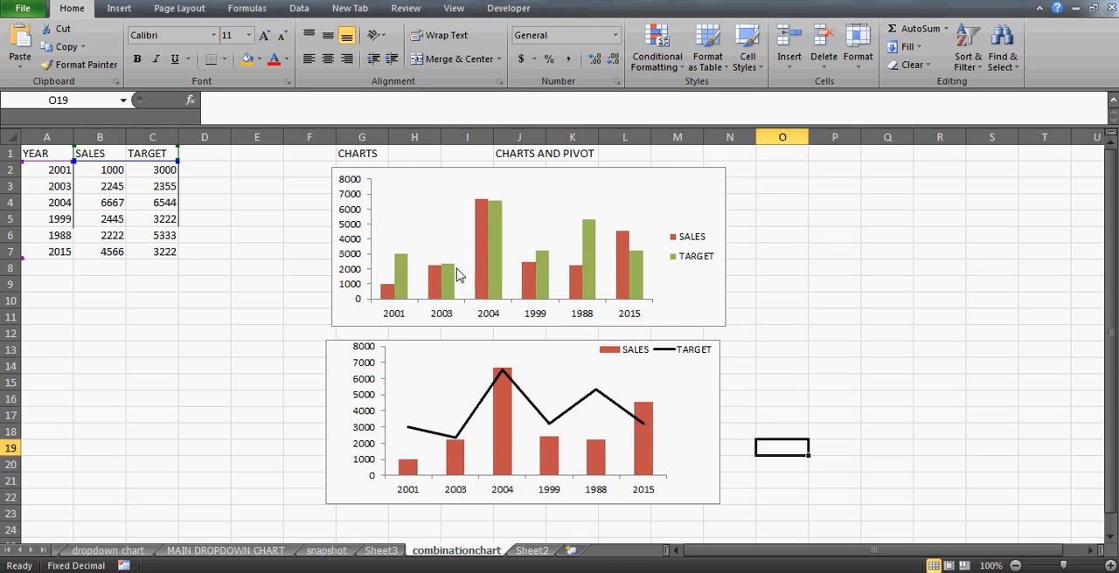
click(595, 188)
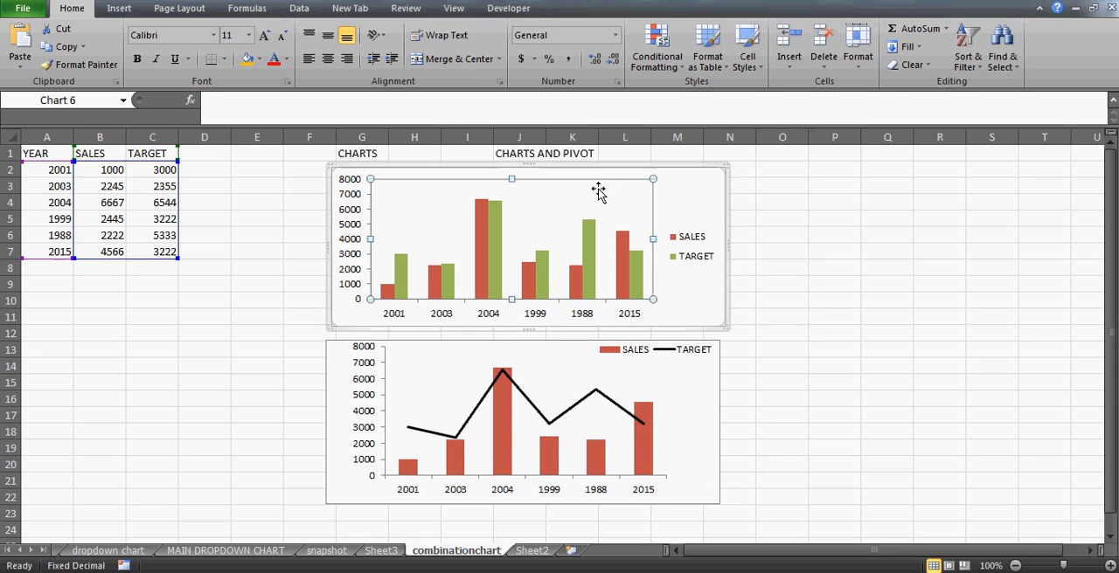
click(717, 464)
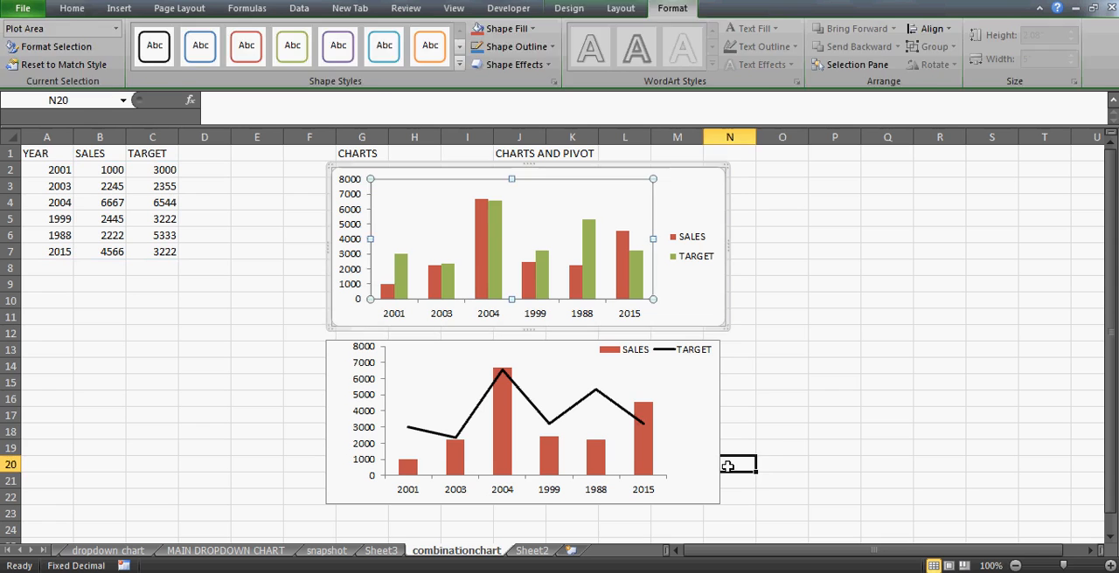
click(792, 446)
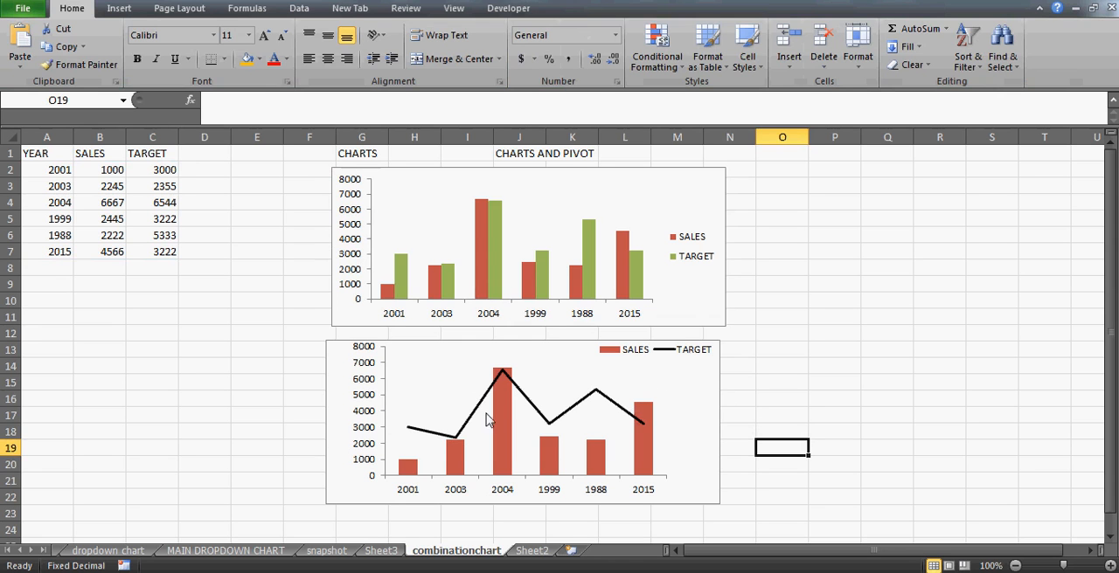
- Apply the green bevelled chart style to the lower combination chart
click(718, 452)
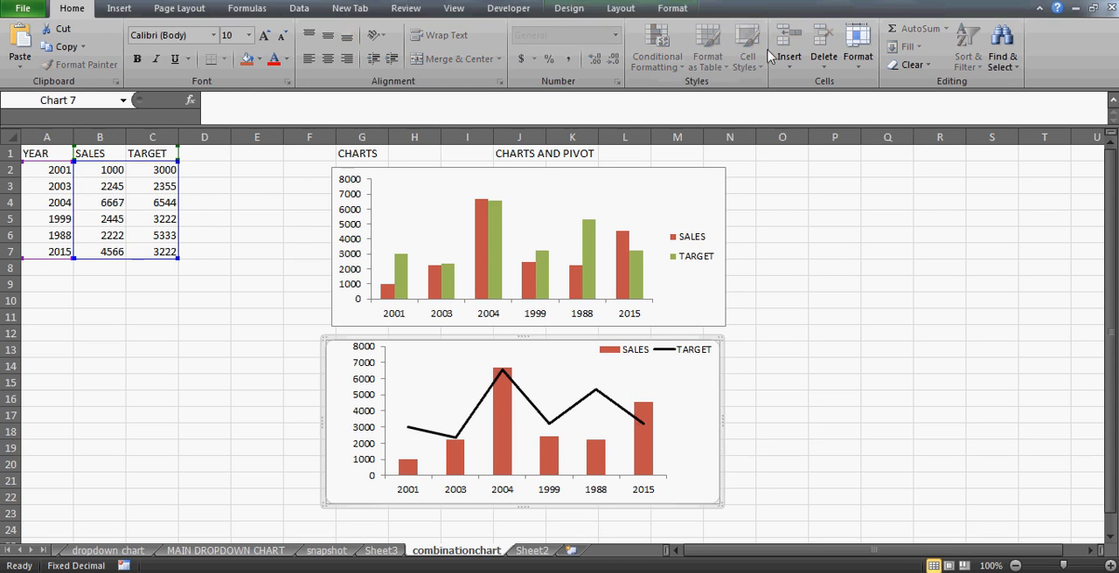
click(567, 13)
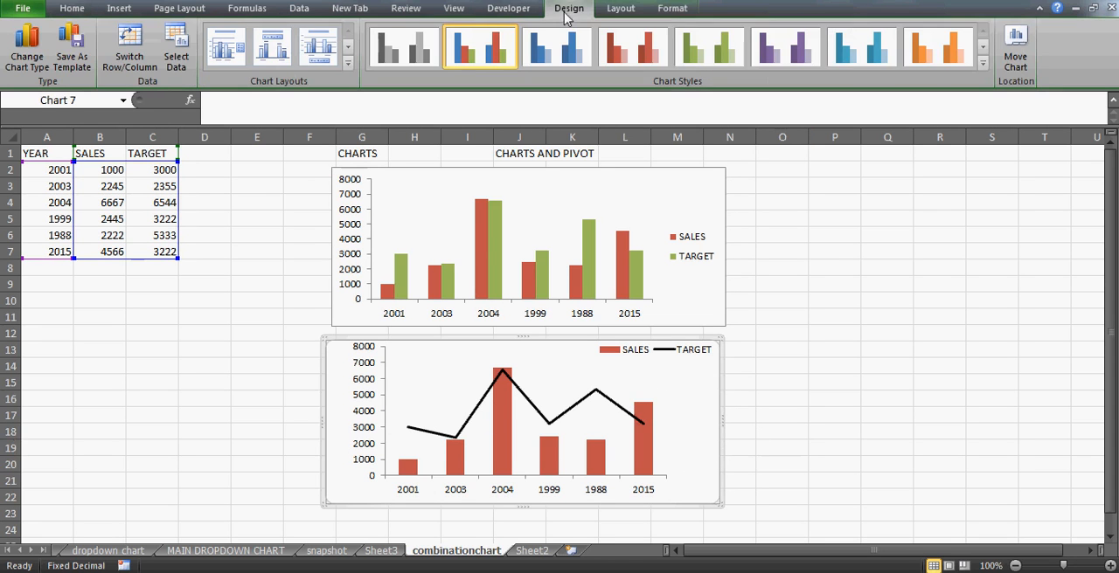
click(982, 63)
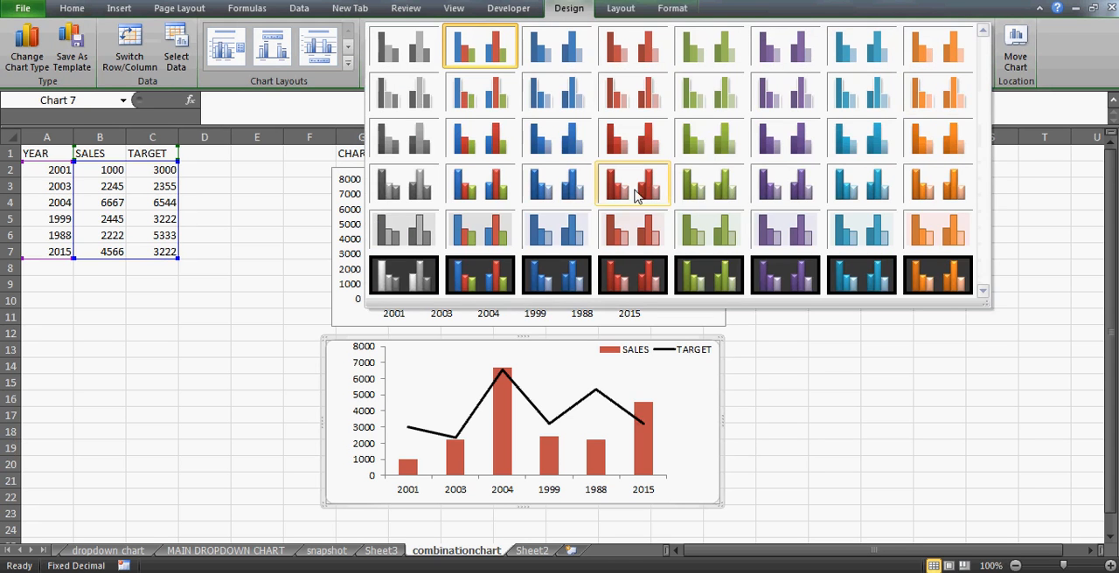
click(693, 190)
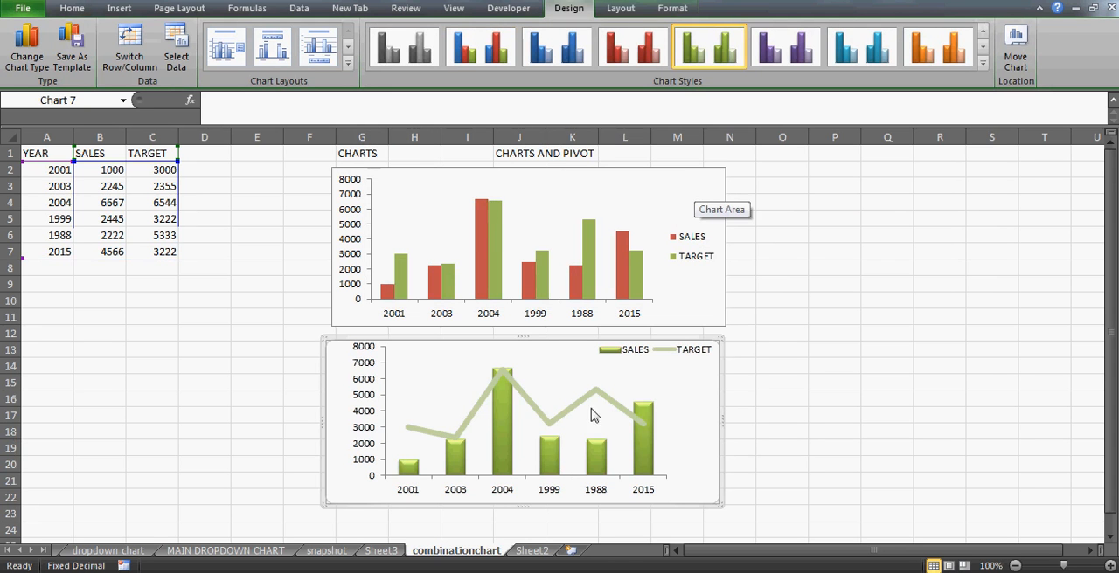
click(834, 399)
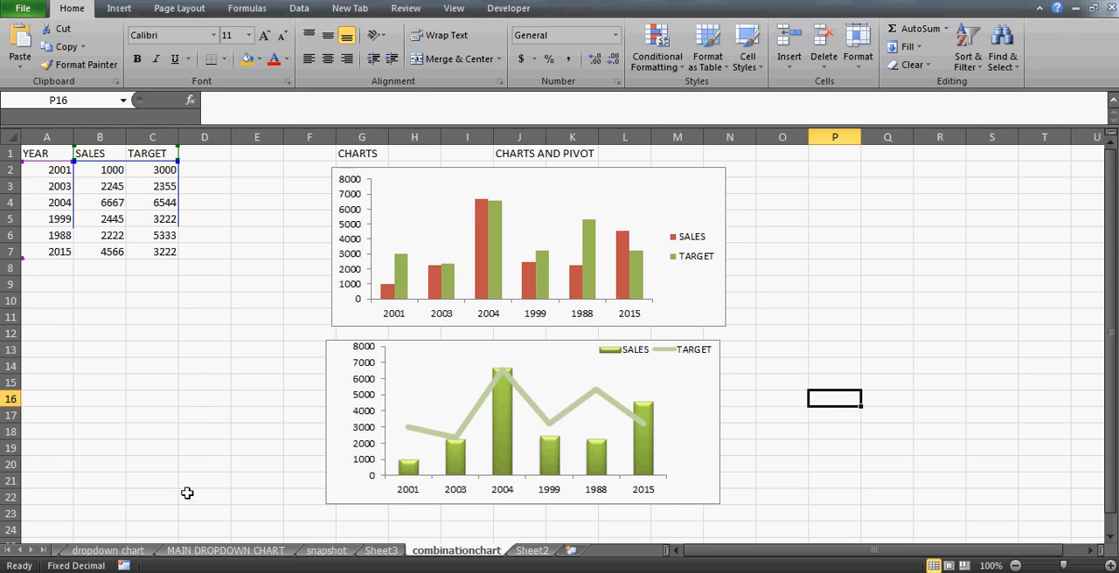
- Switch to the browser and look through the Charts and Pivots playlist on YouTube
click(166, 572)
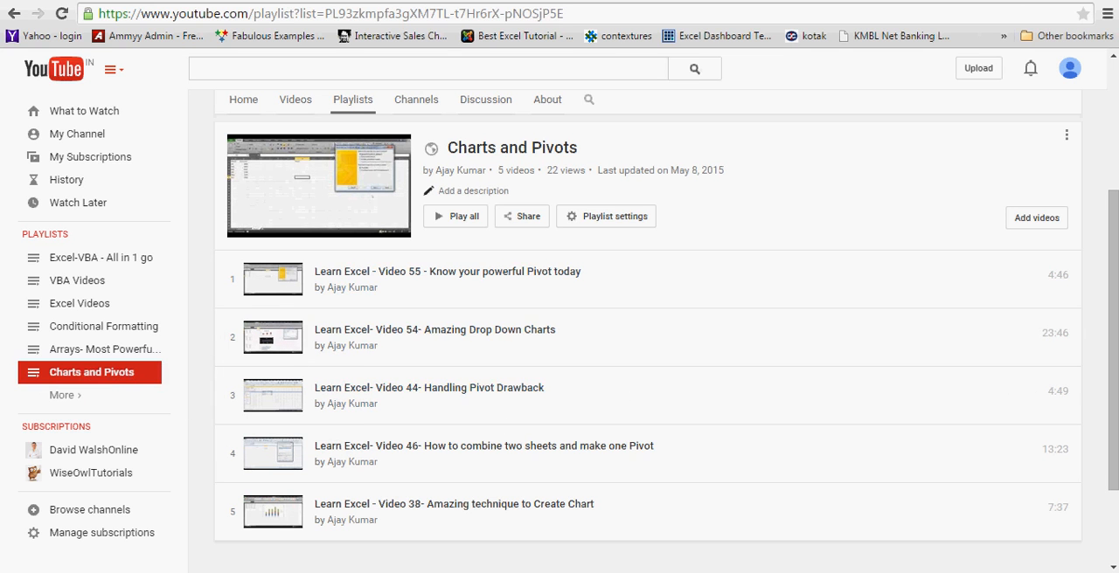
scroll(1115, 205, down, 1)
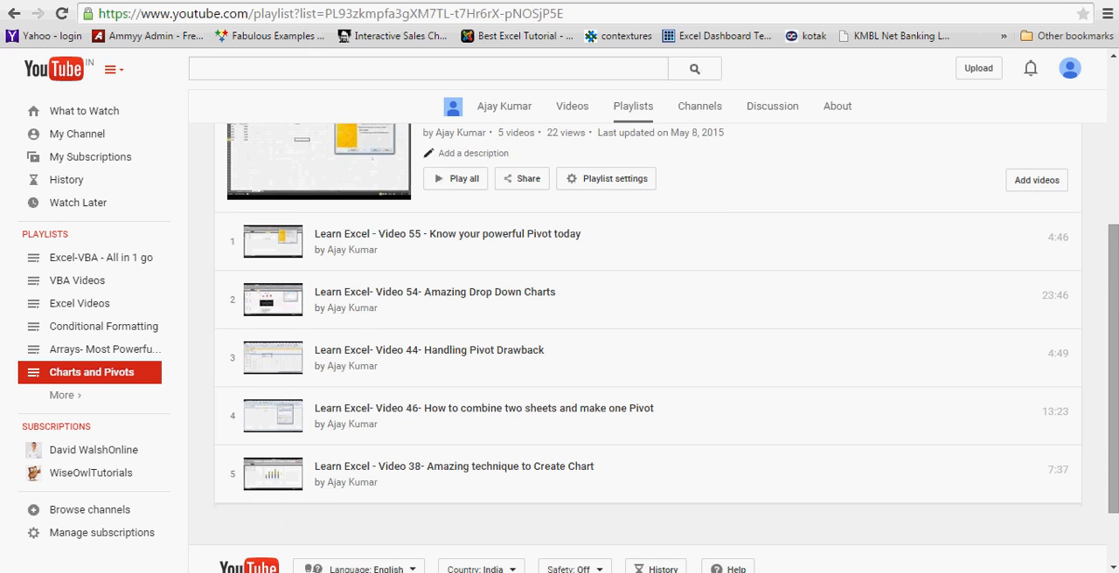
scroll(1113, 350, up, 1)
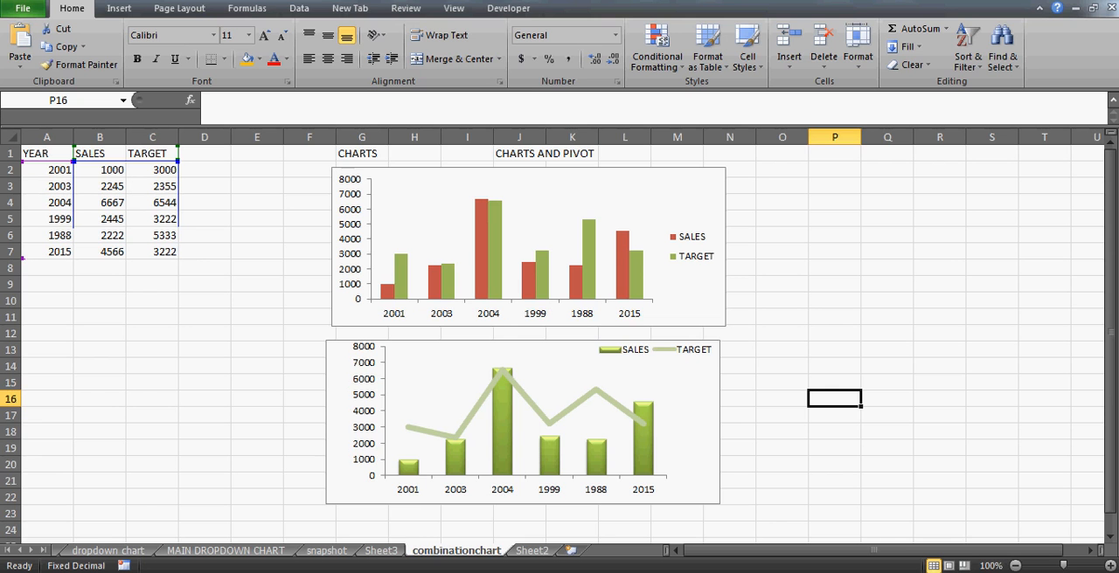
- Return to the Excel workbook and enter the contact's e-mail address in cell B12
click(90, 332)
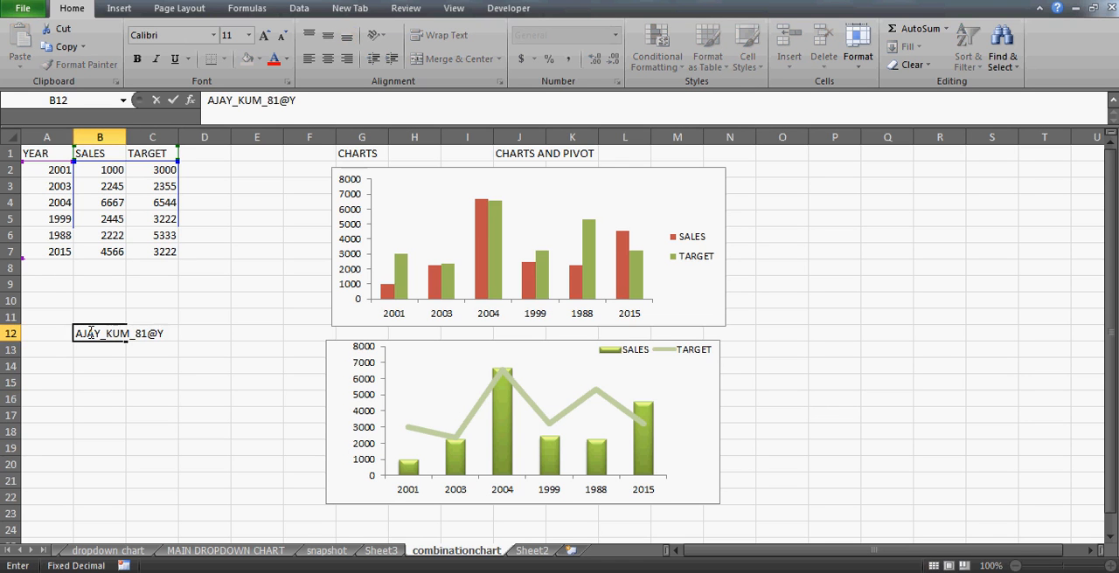
click(90, 333)
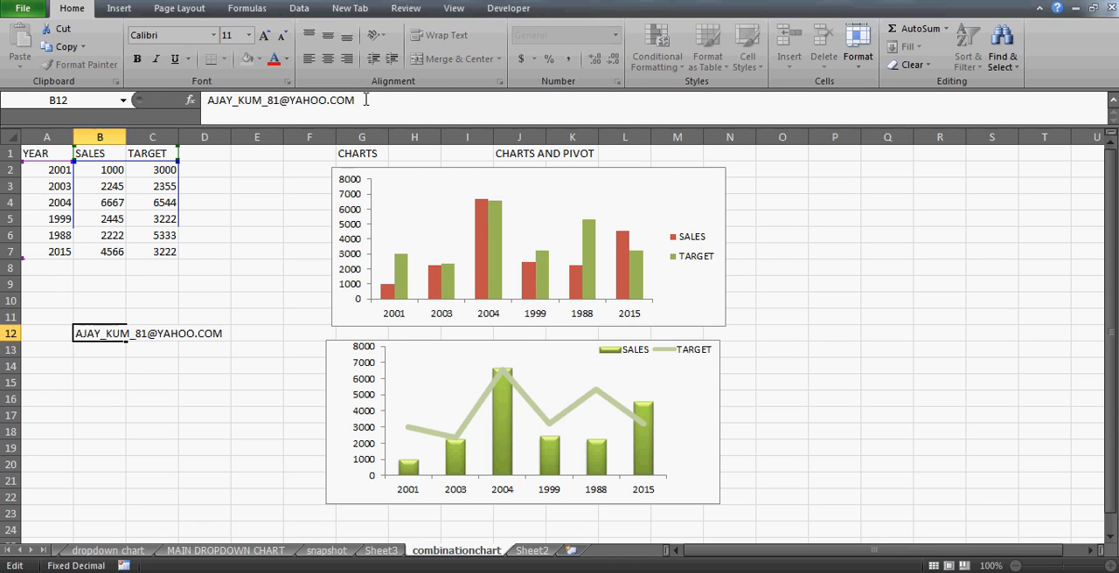
key(Return)
click(143, 366)
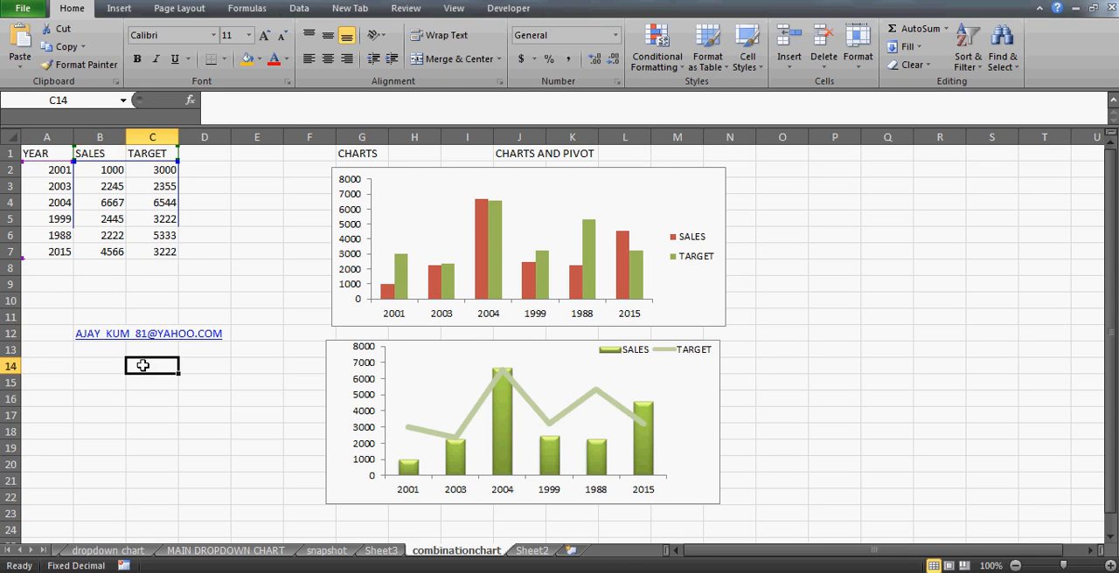